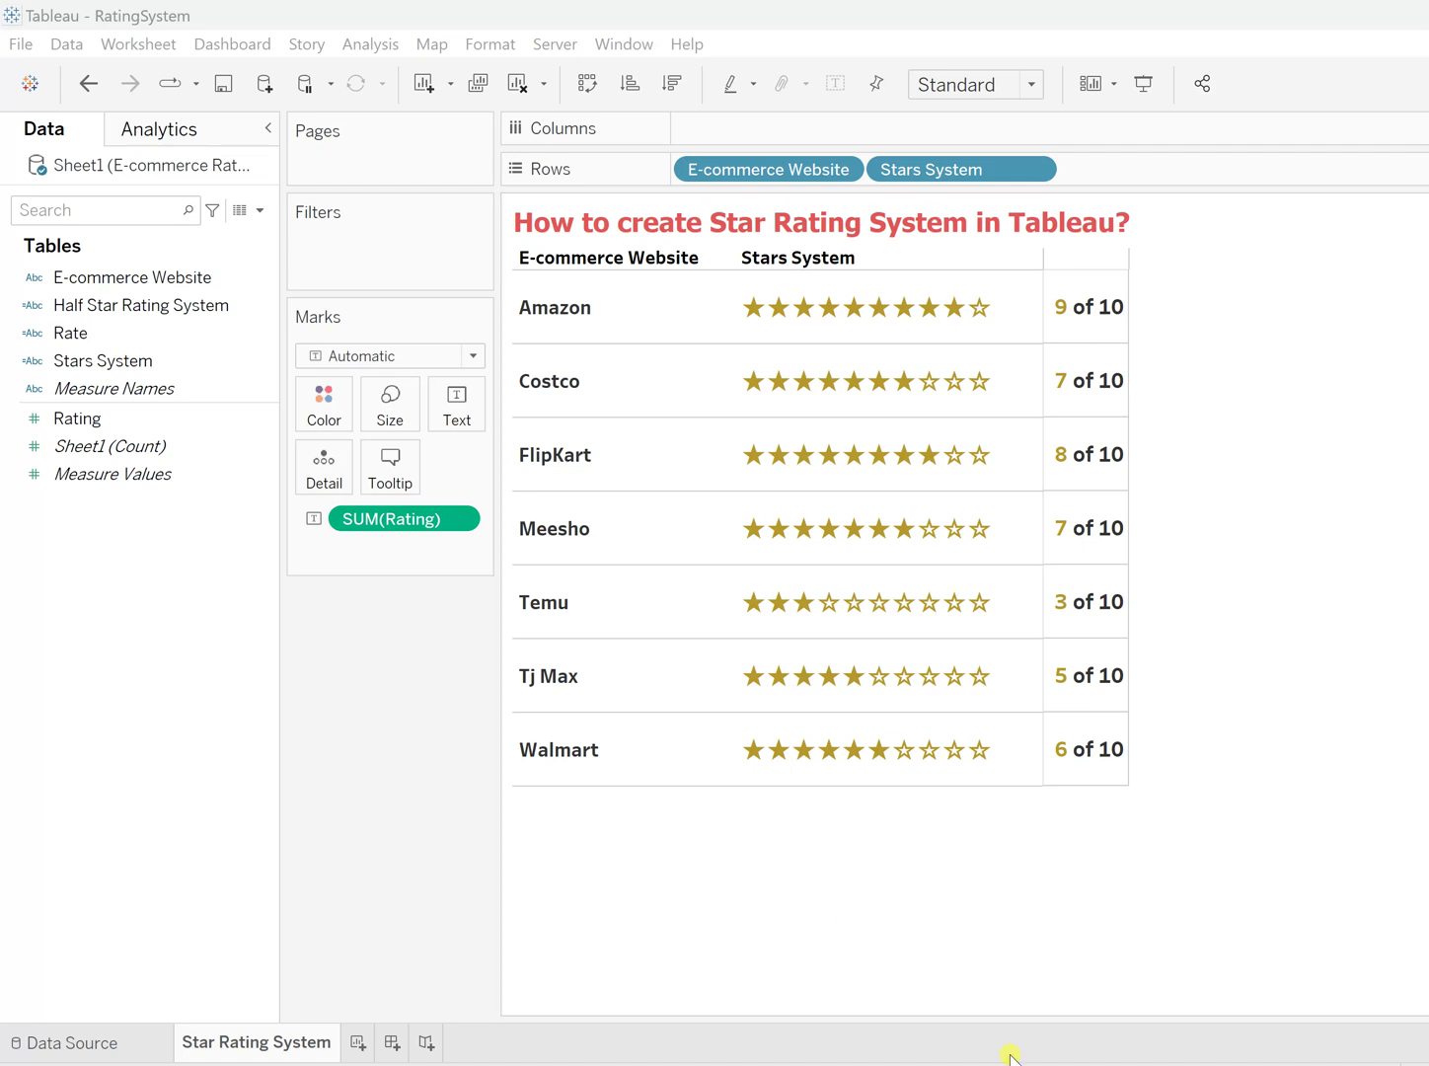
Check FlipKart's rating of 8 in the Excel source, then add Sheet 2 and start a calculated field.
key("alt+Tab")
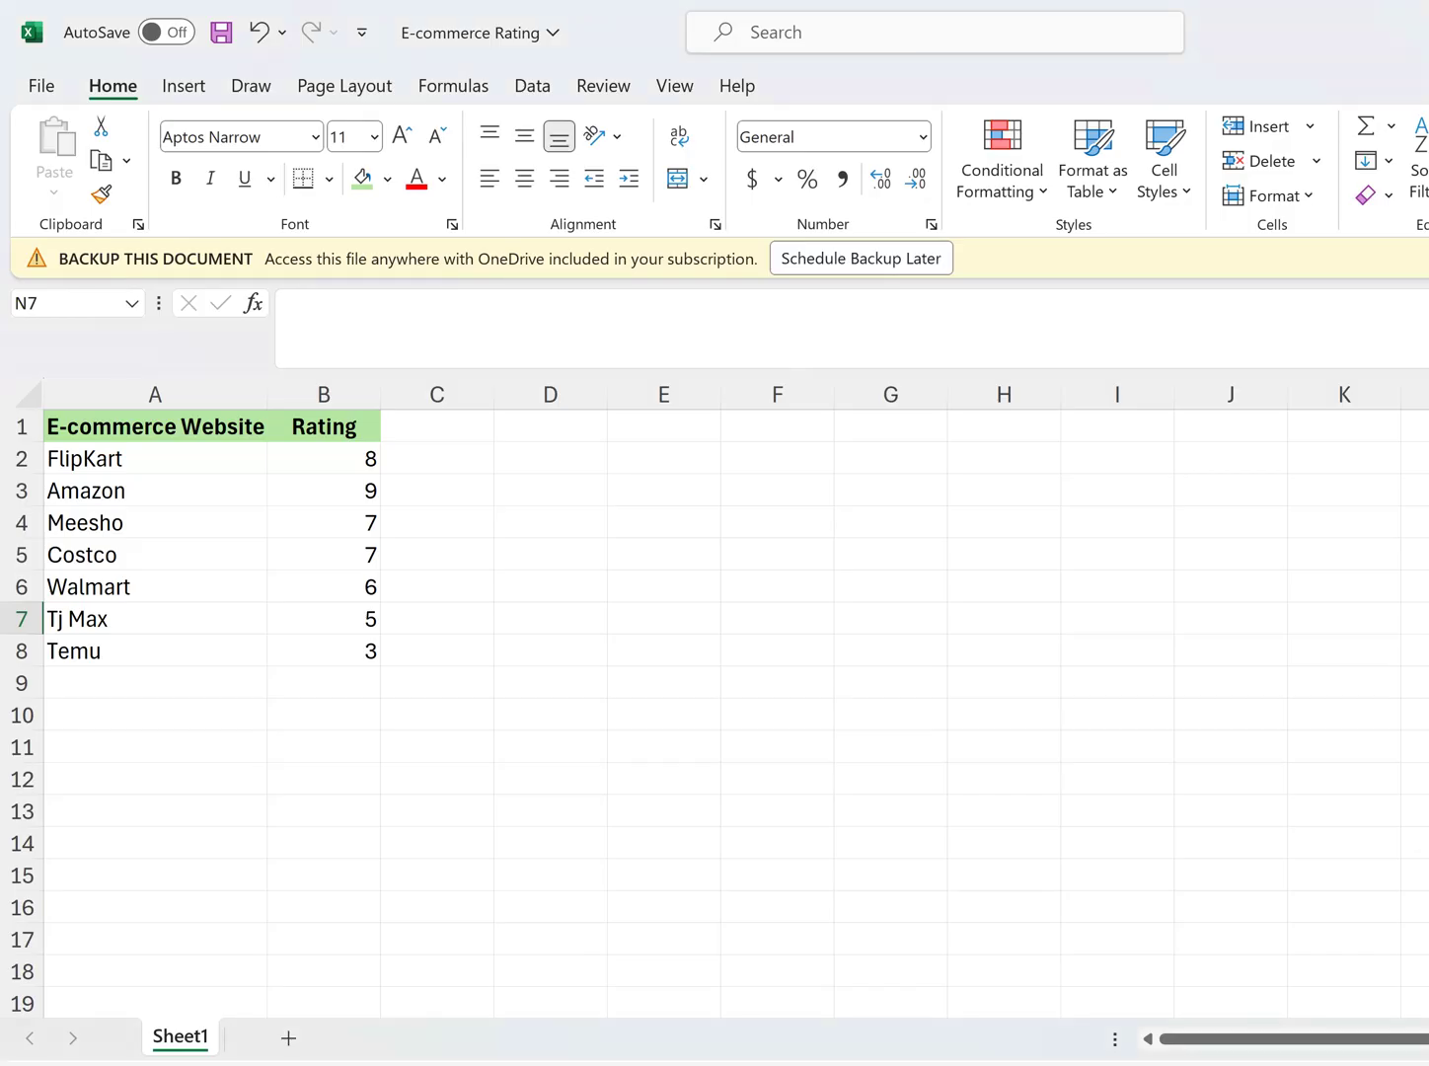
left_click(375, 462)
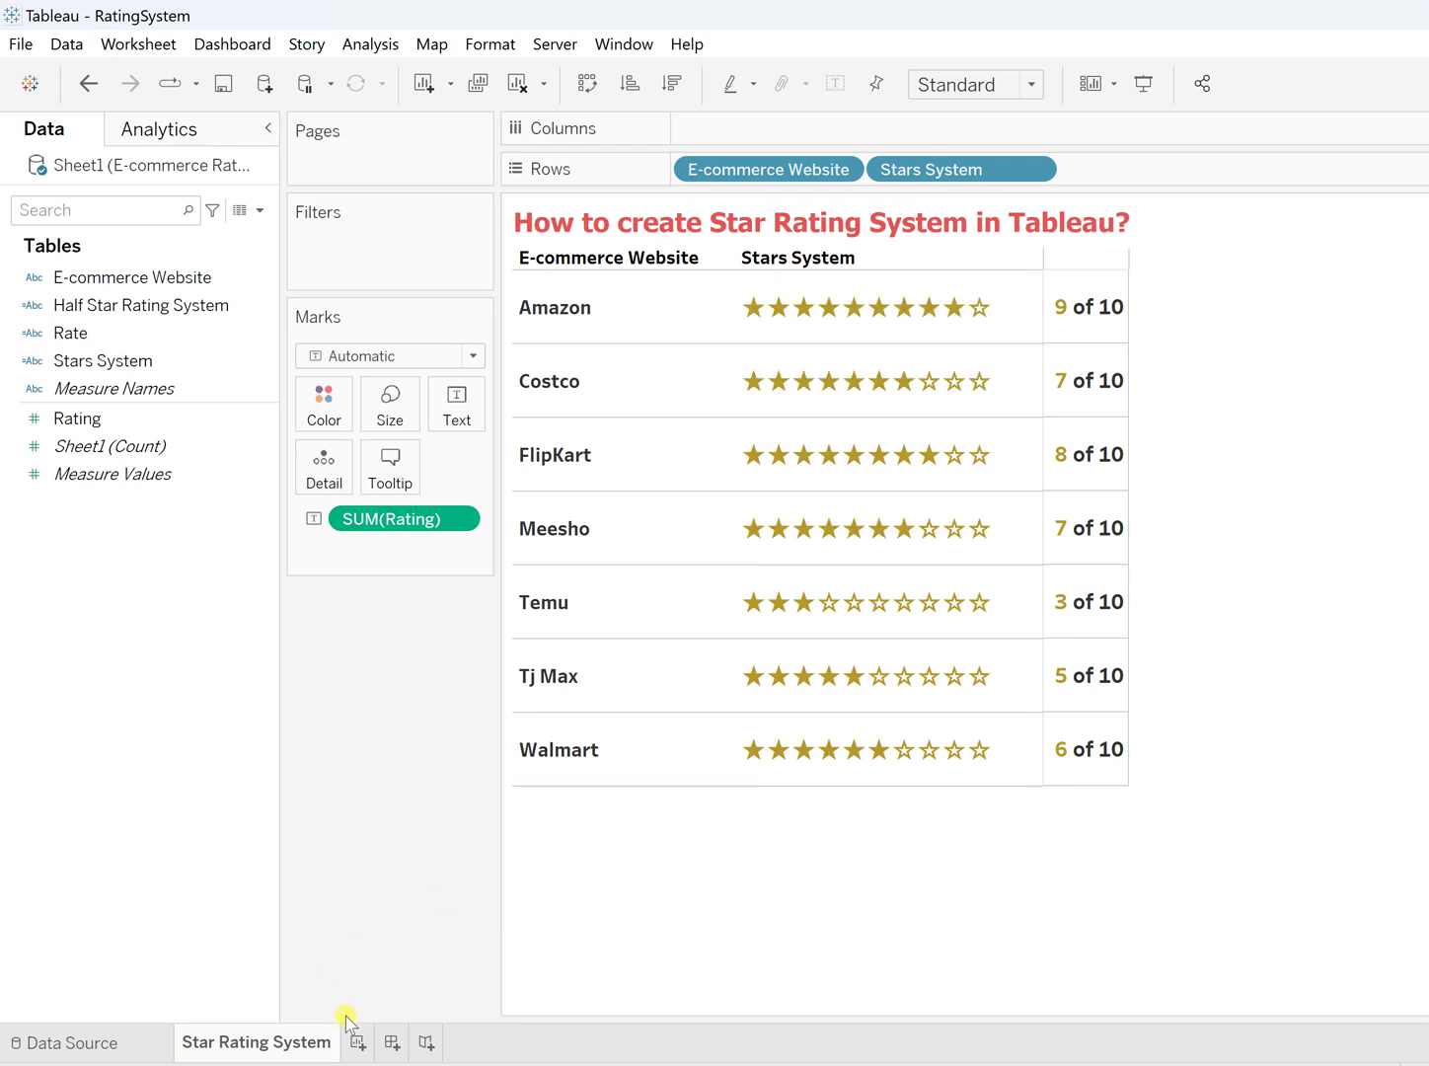
left_click(359, 1042)
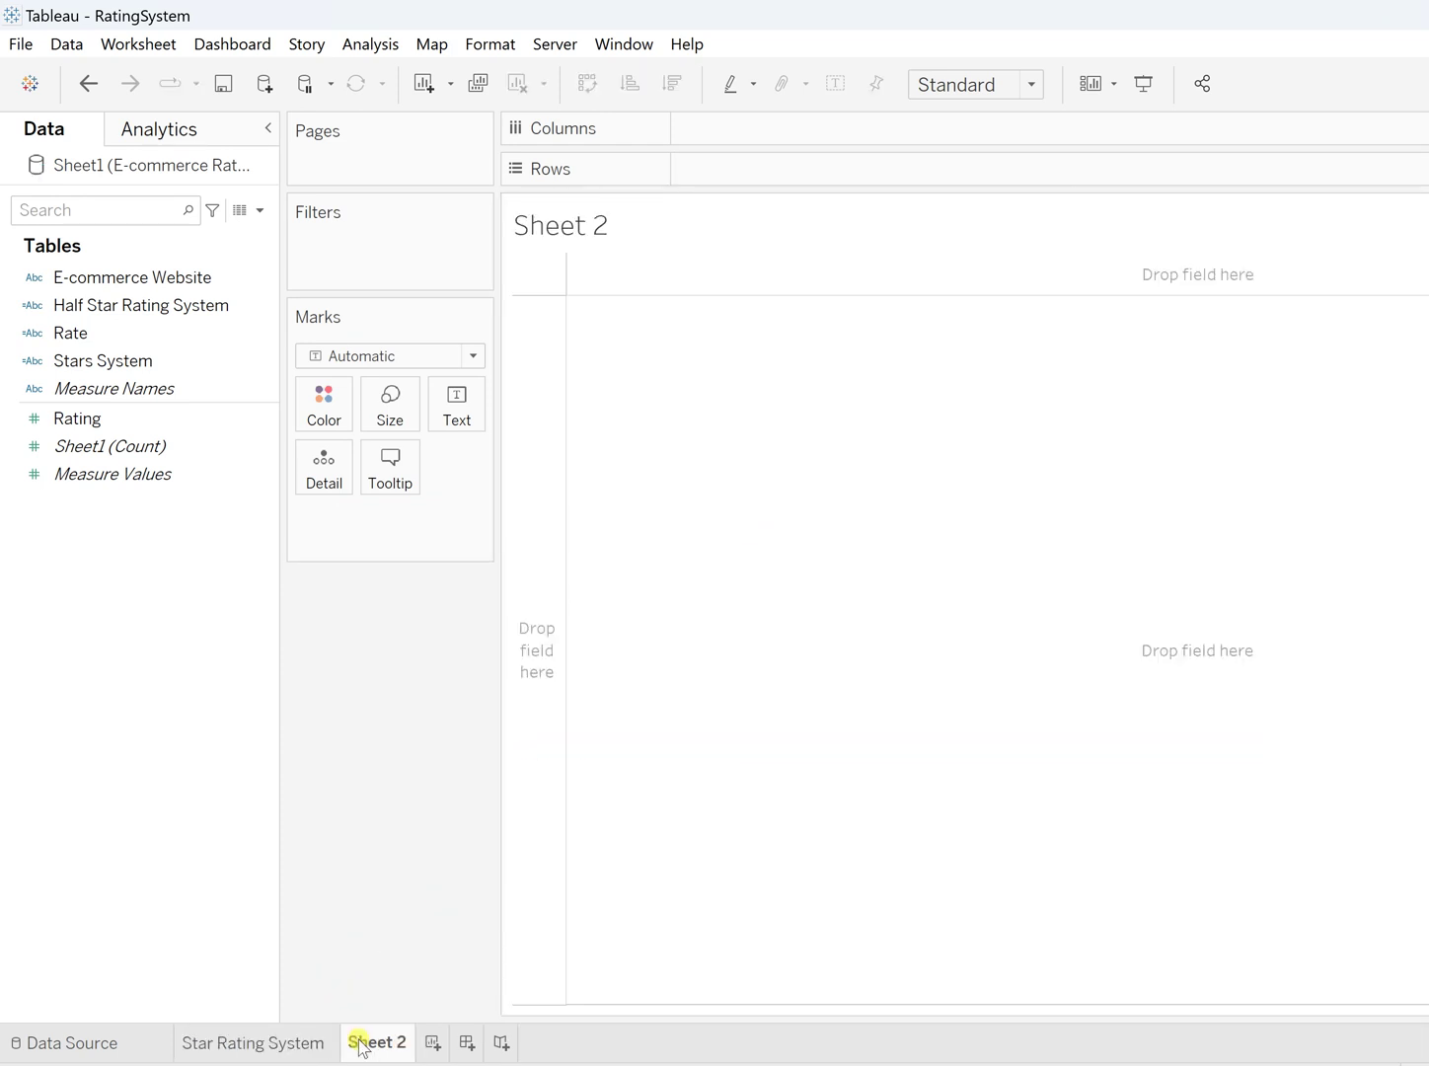
left_click(391, 45)
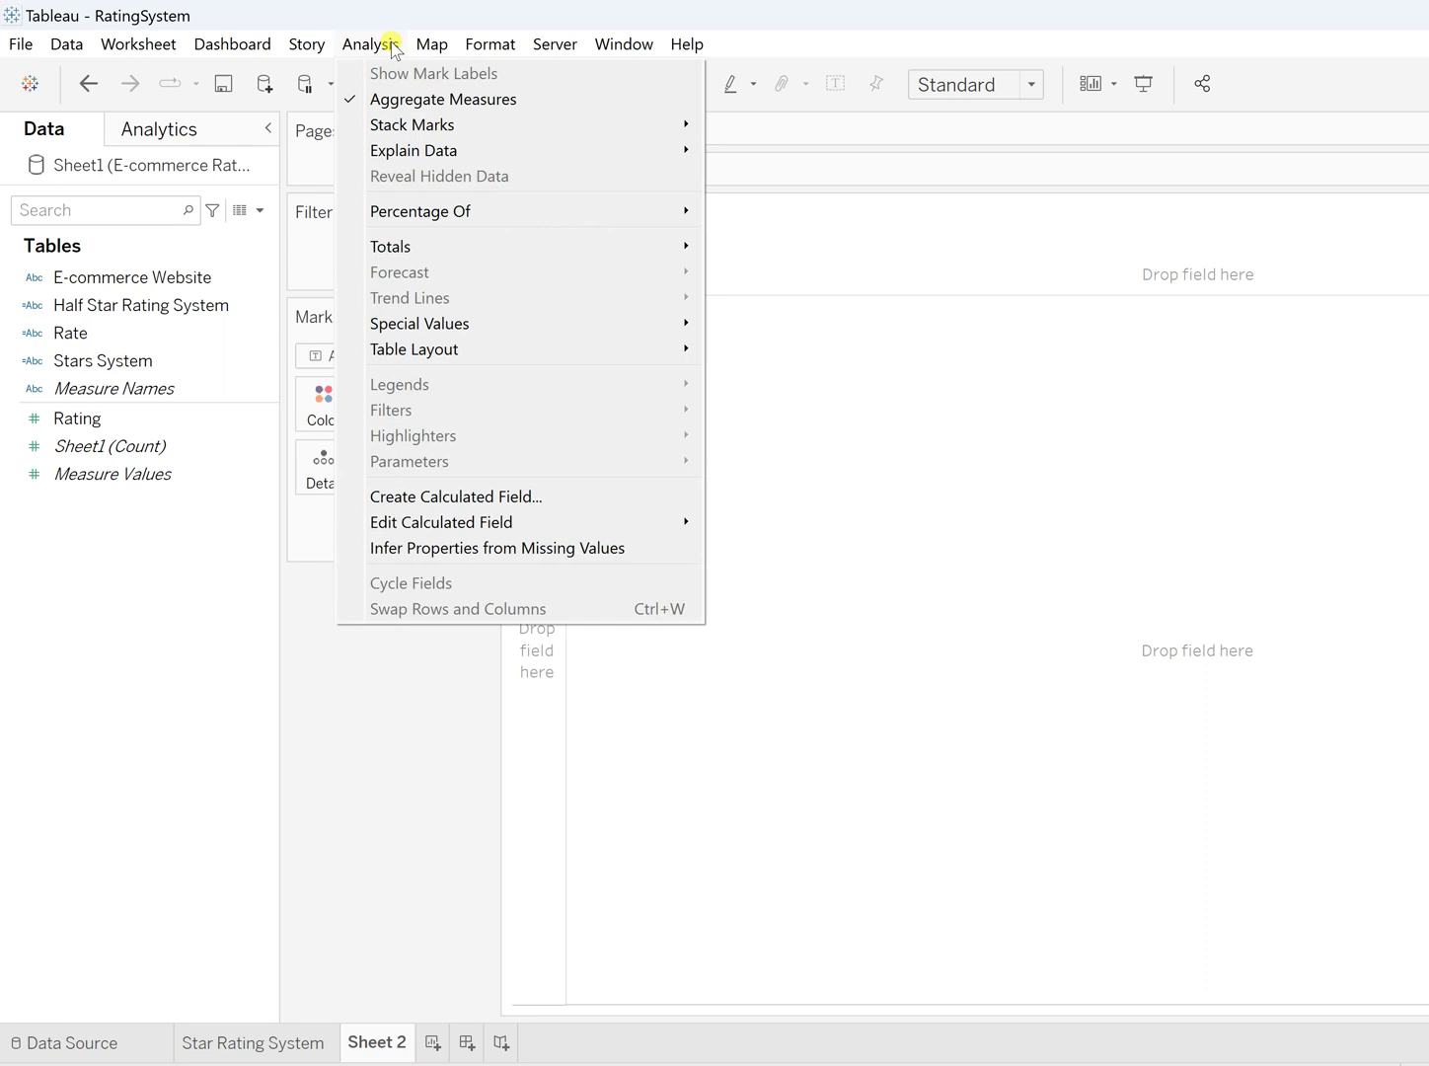
left_click(448, 497)
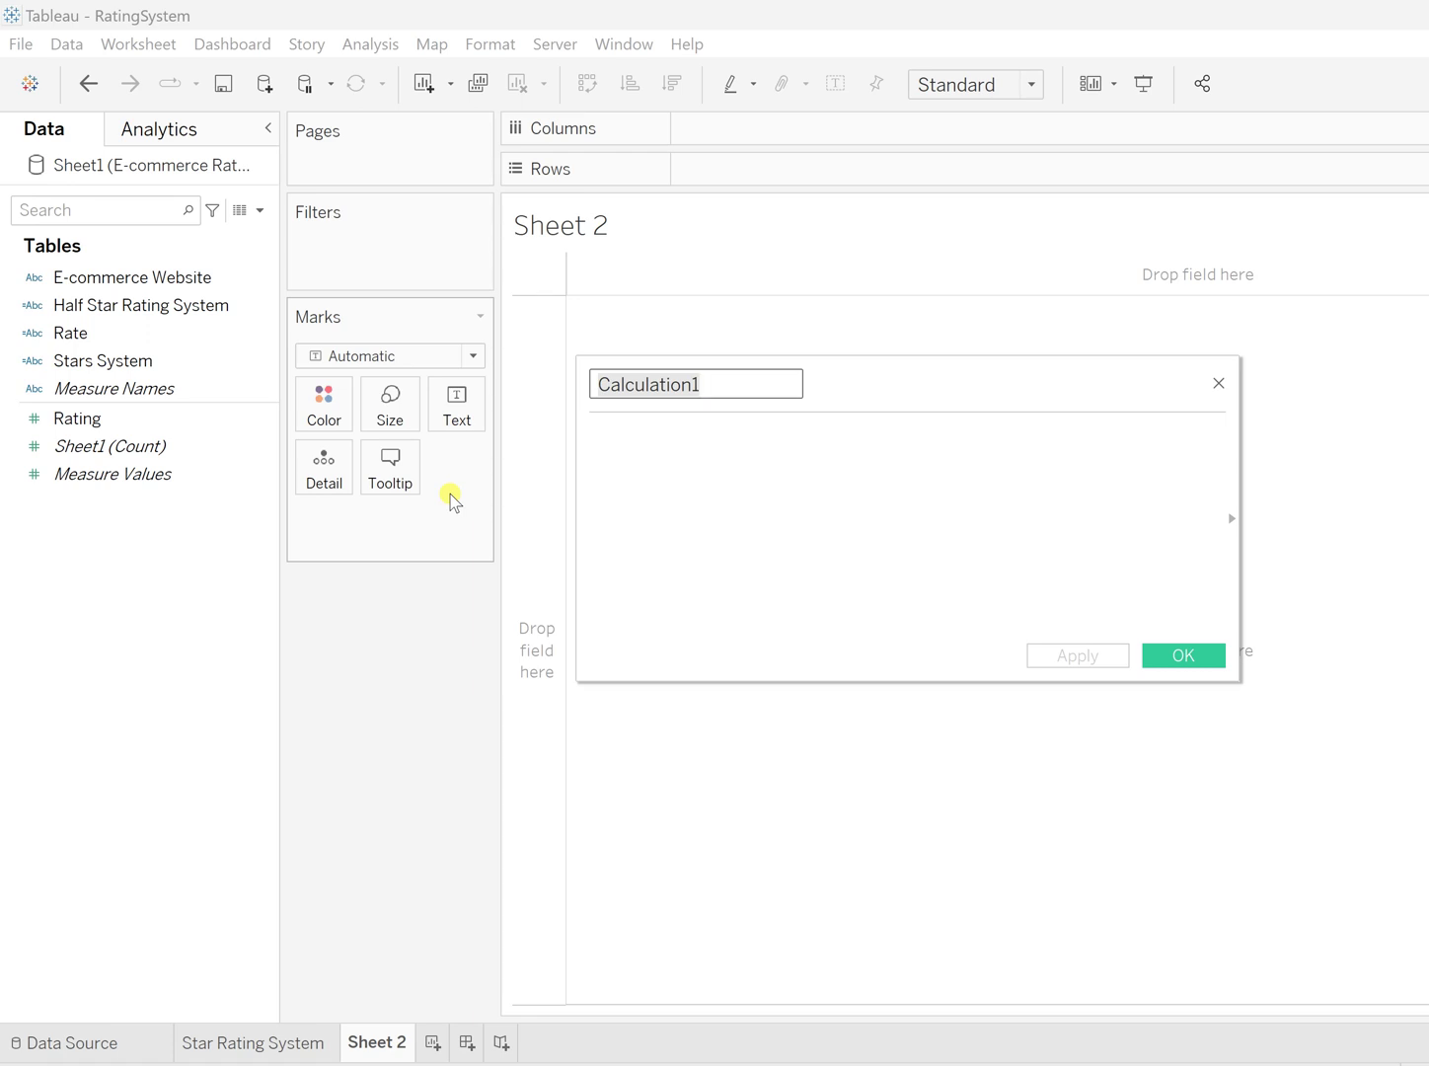
Name the calculated field Stars and enter REPLACE(SPACE([Rating]) as the formula start.
type("Start")
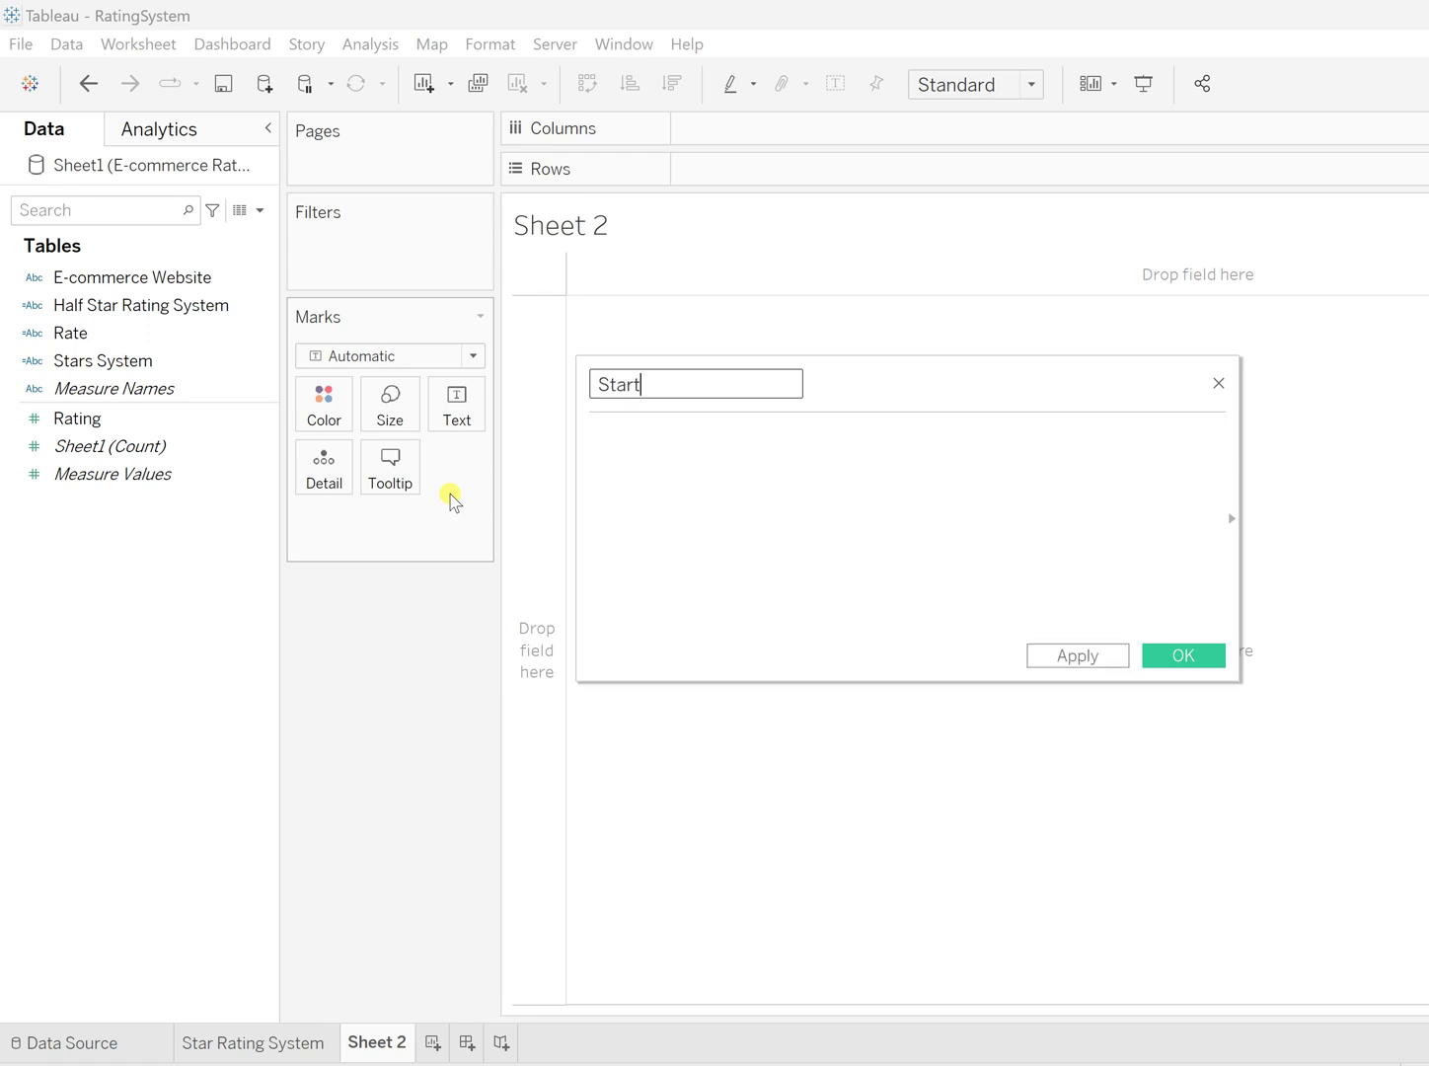
key("BackSpace")
type("s")
left_click(656, 438)
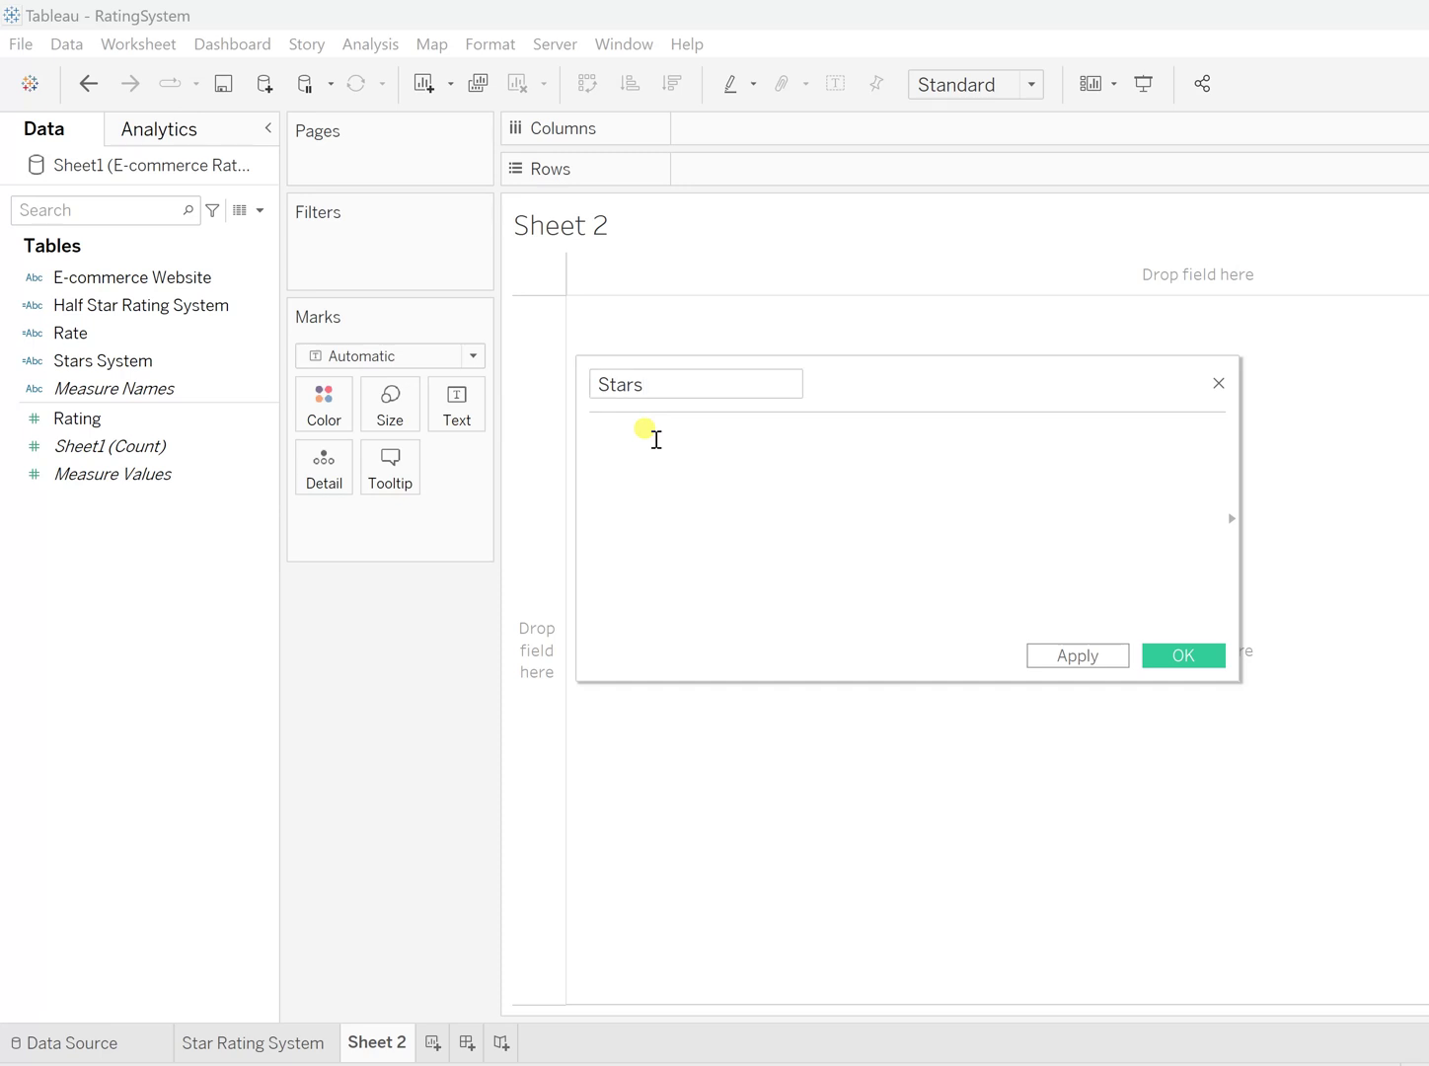
type("replace")
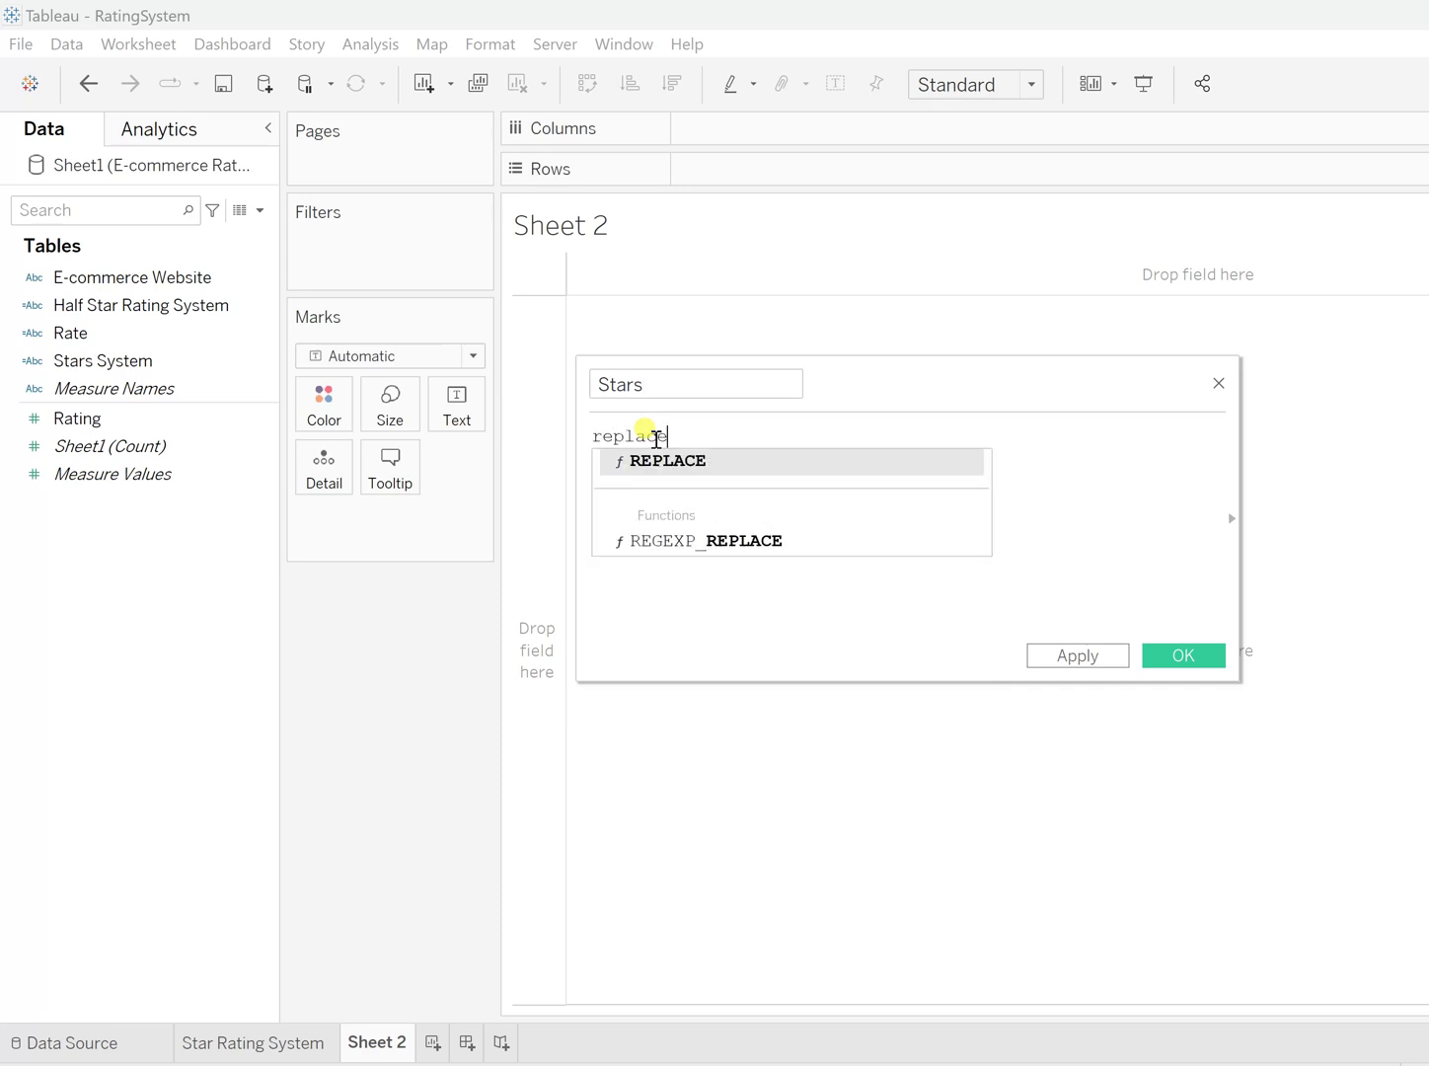
key("Return")
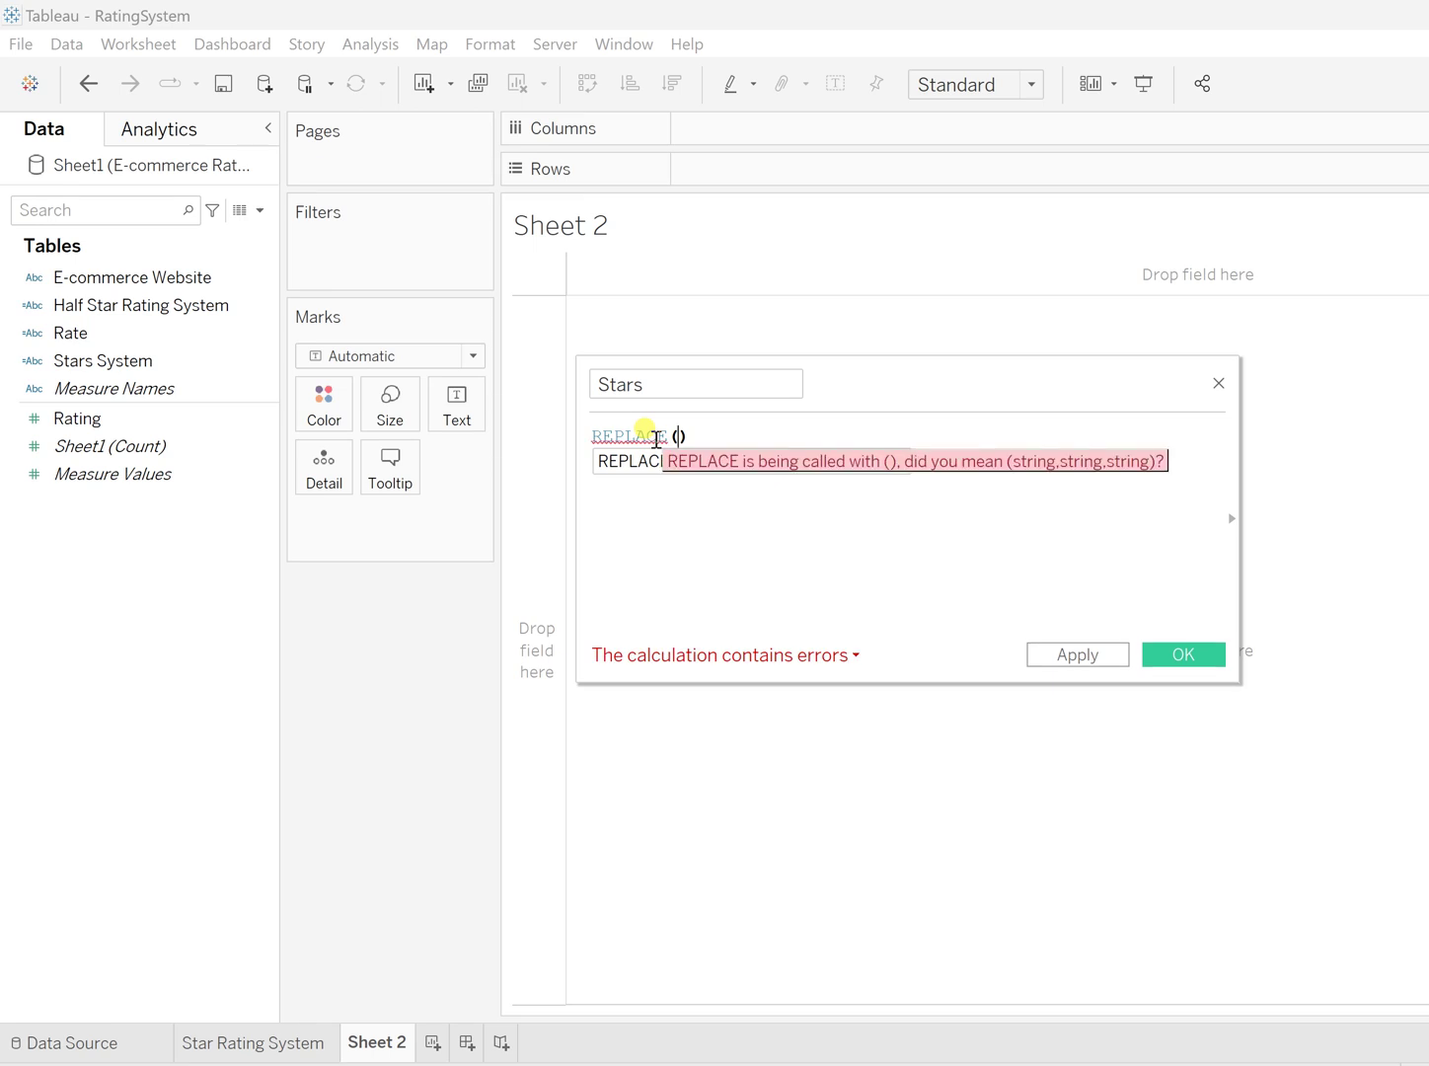
type("spac")
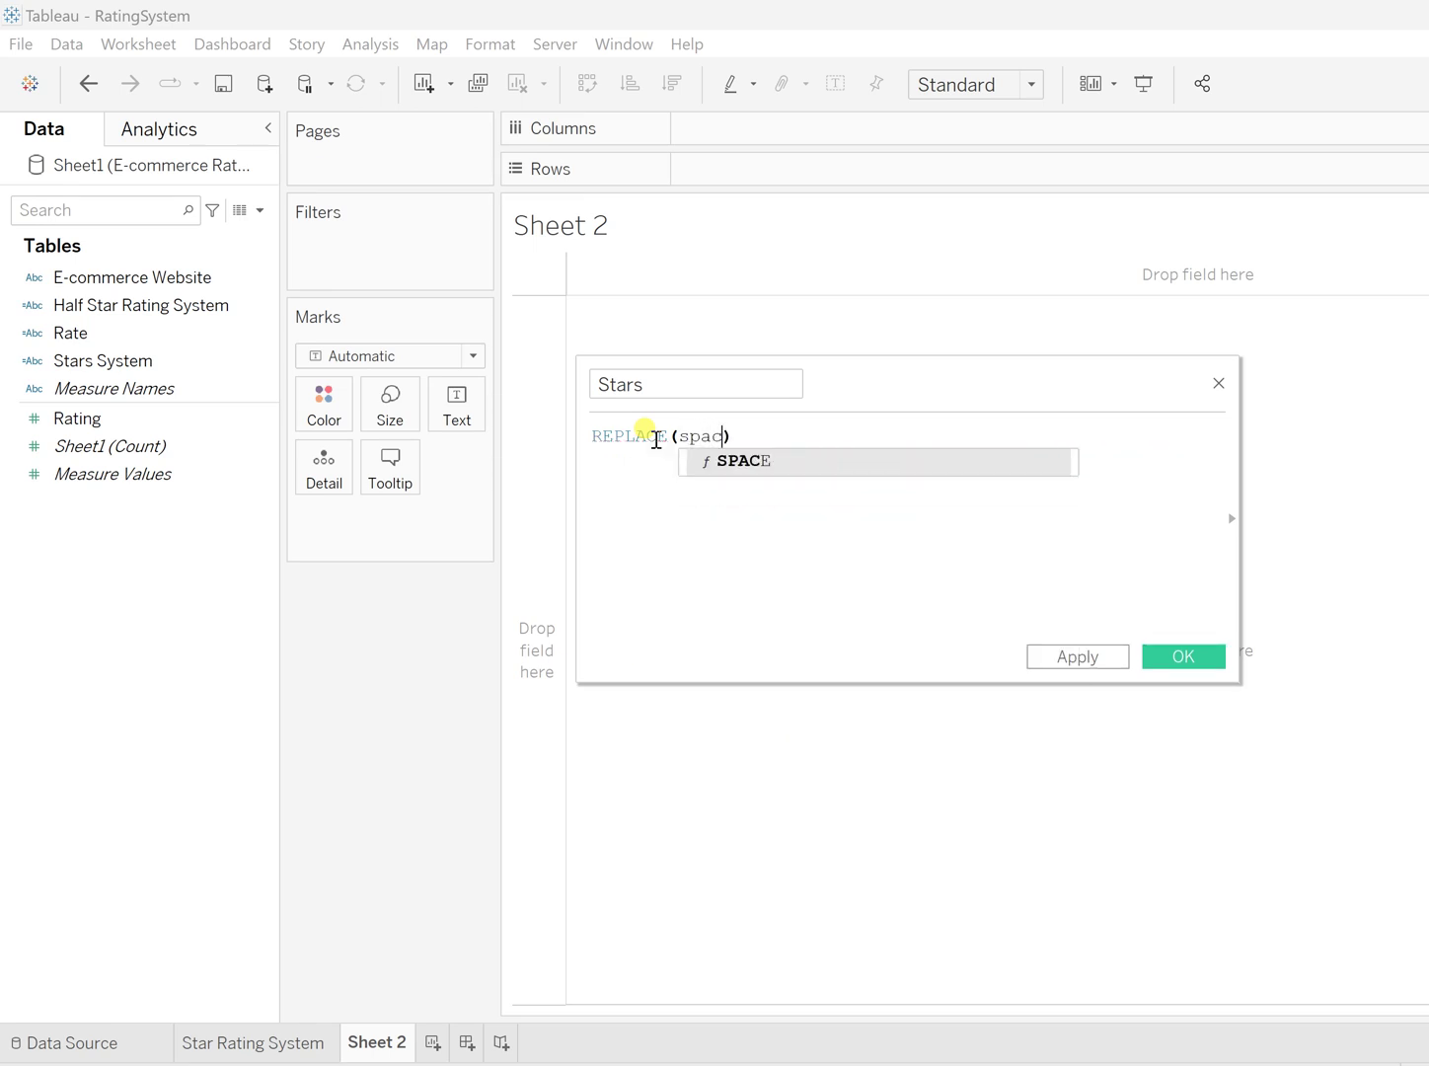
key("Return")
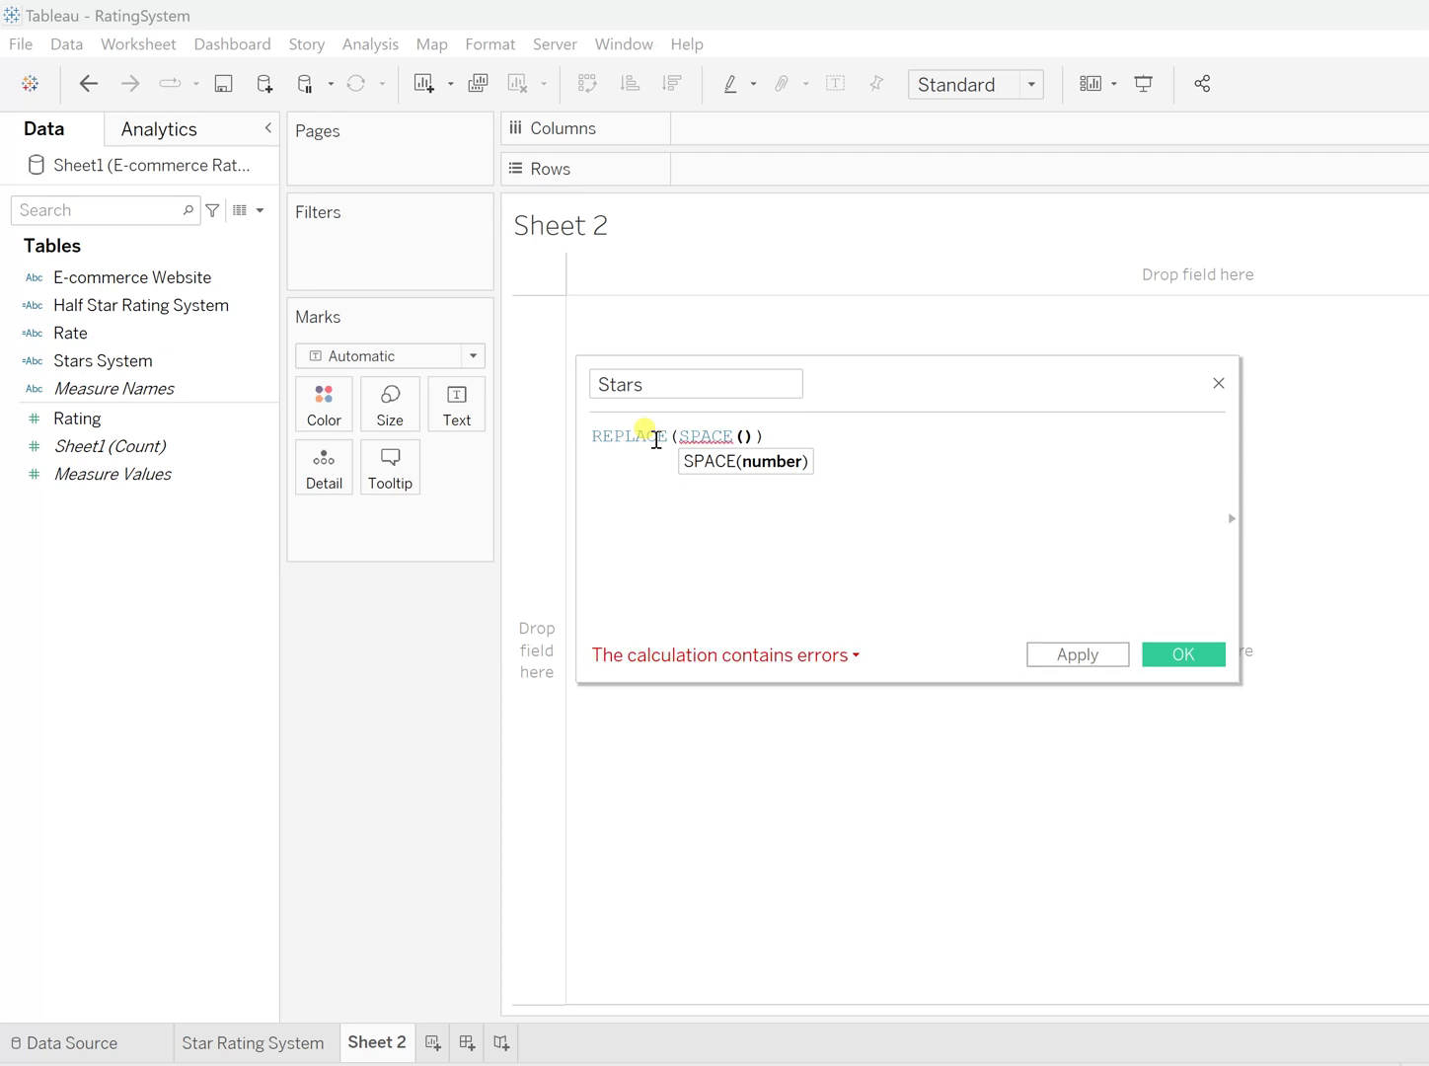
type("rating")
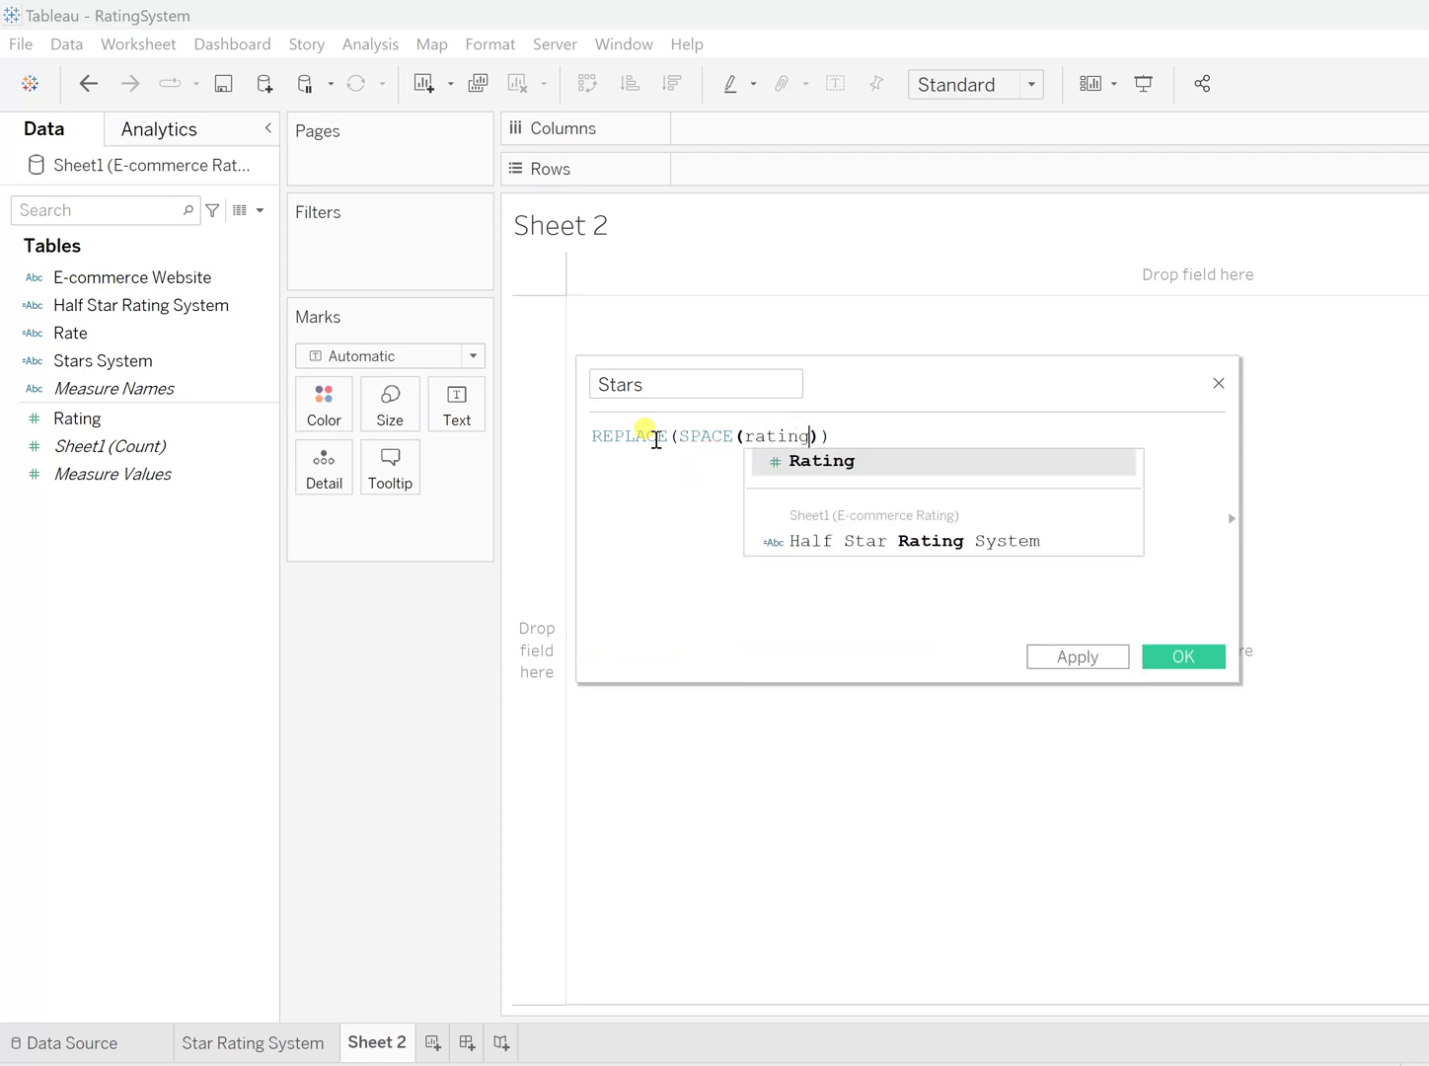
left_click(657, 439)
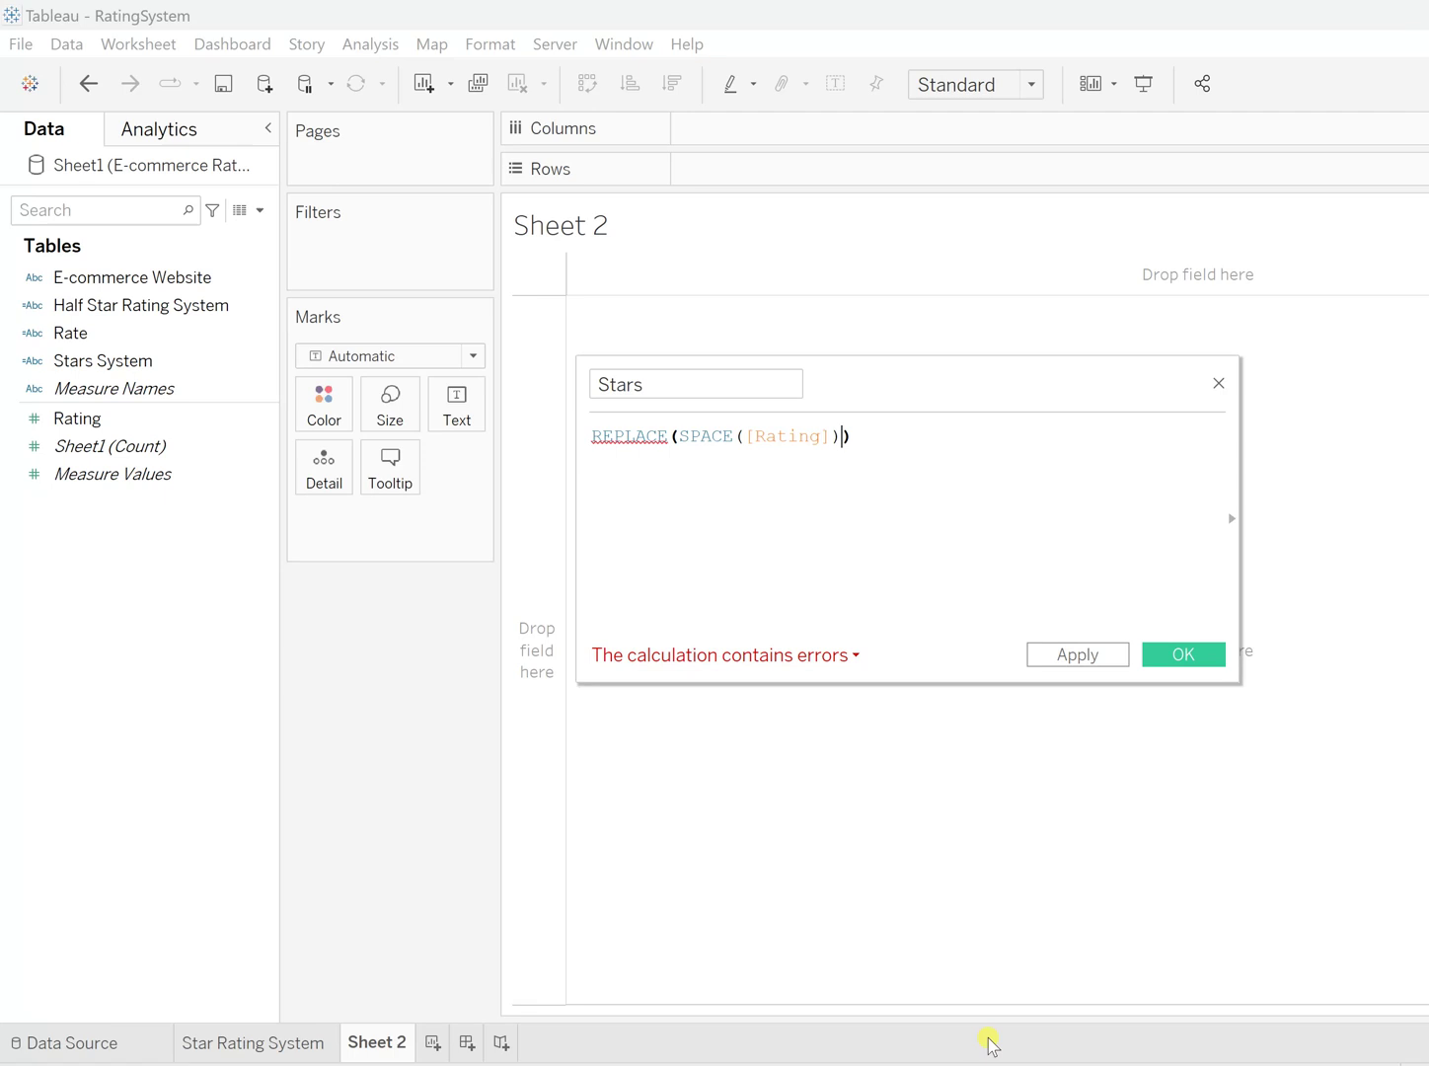
Add the ' ' search argument, leaving the replacement character still to find.
left_click(841, 435)
type(", '")
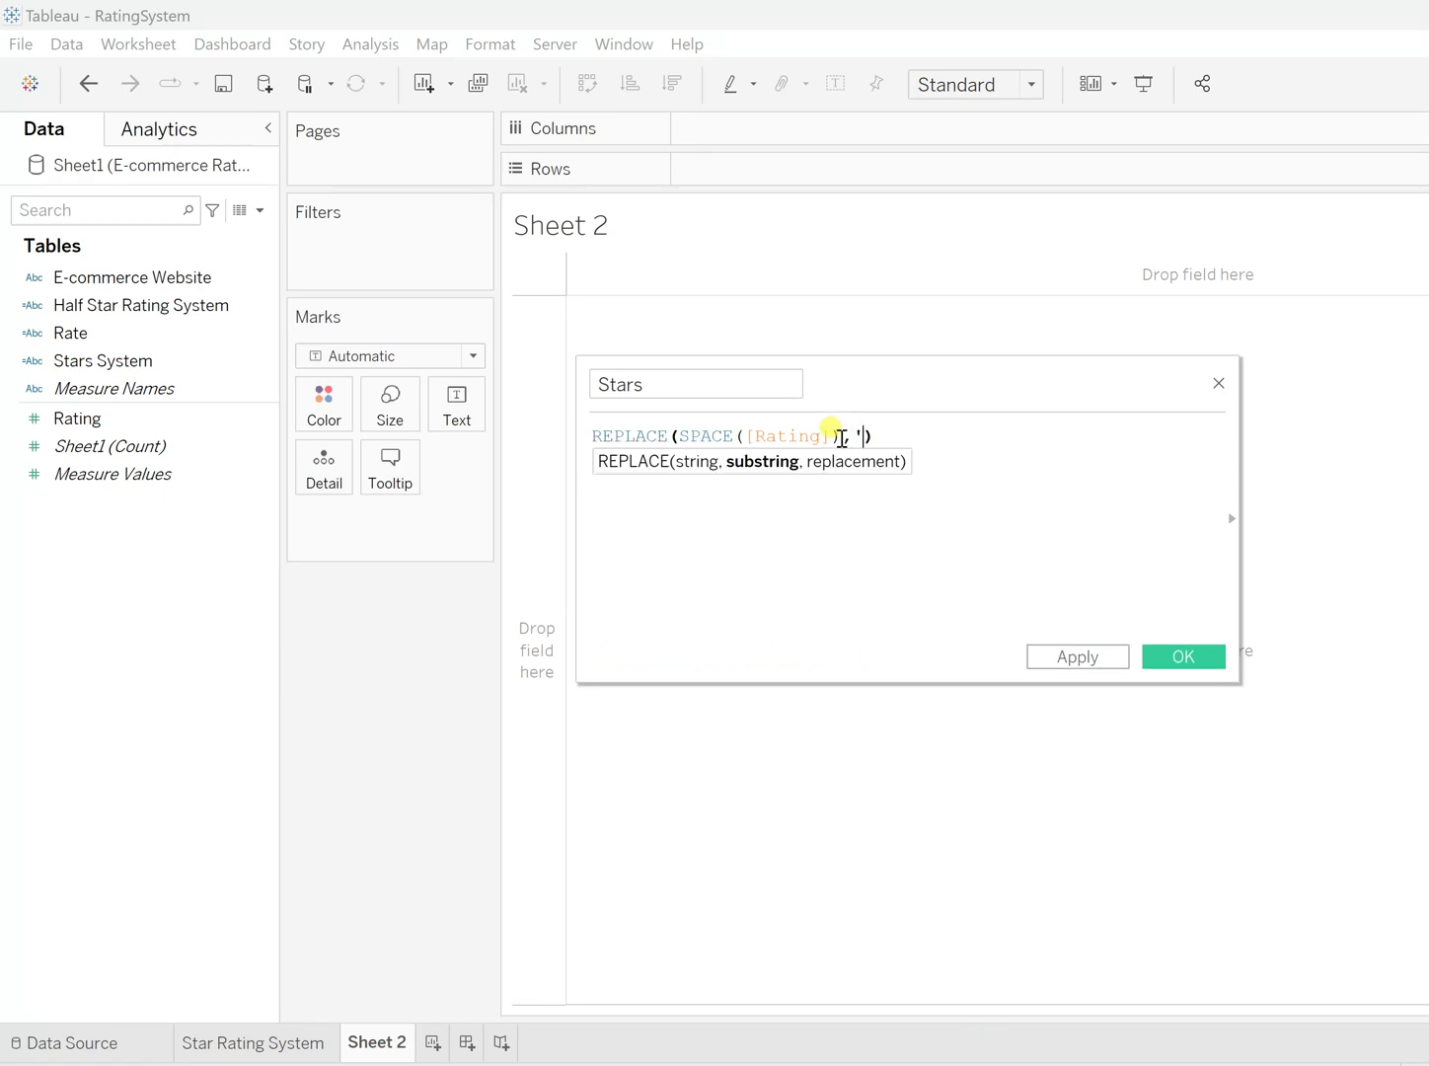
type("'")
type(",")
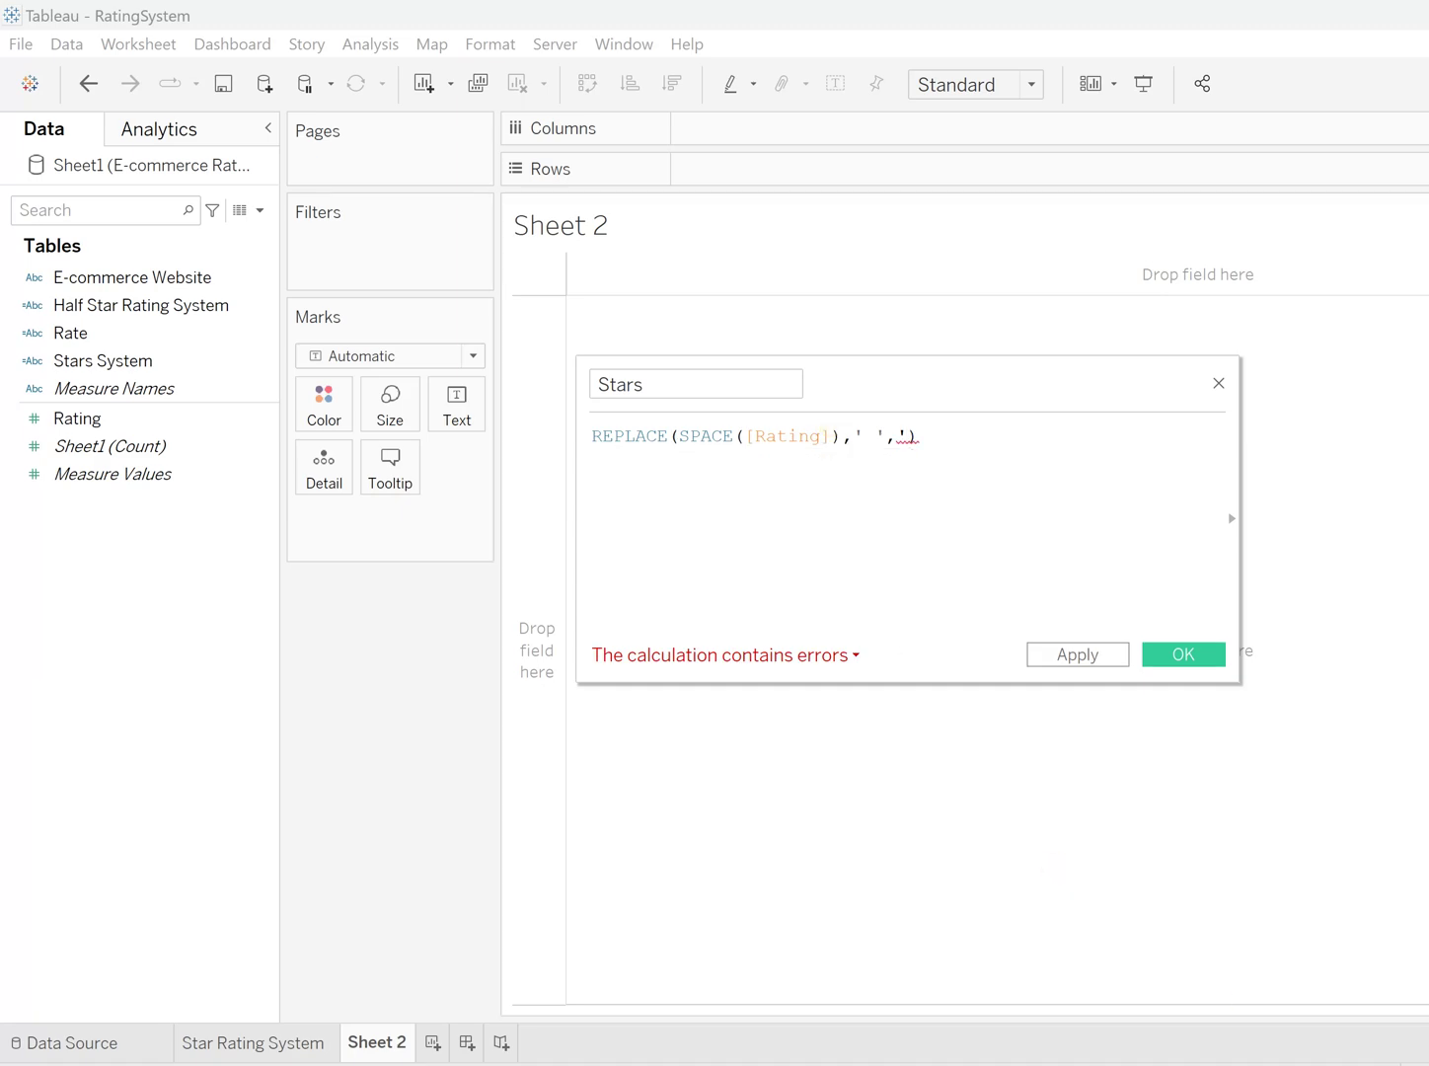
key("alt+Tab")
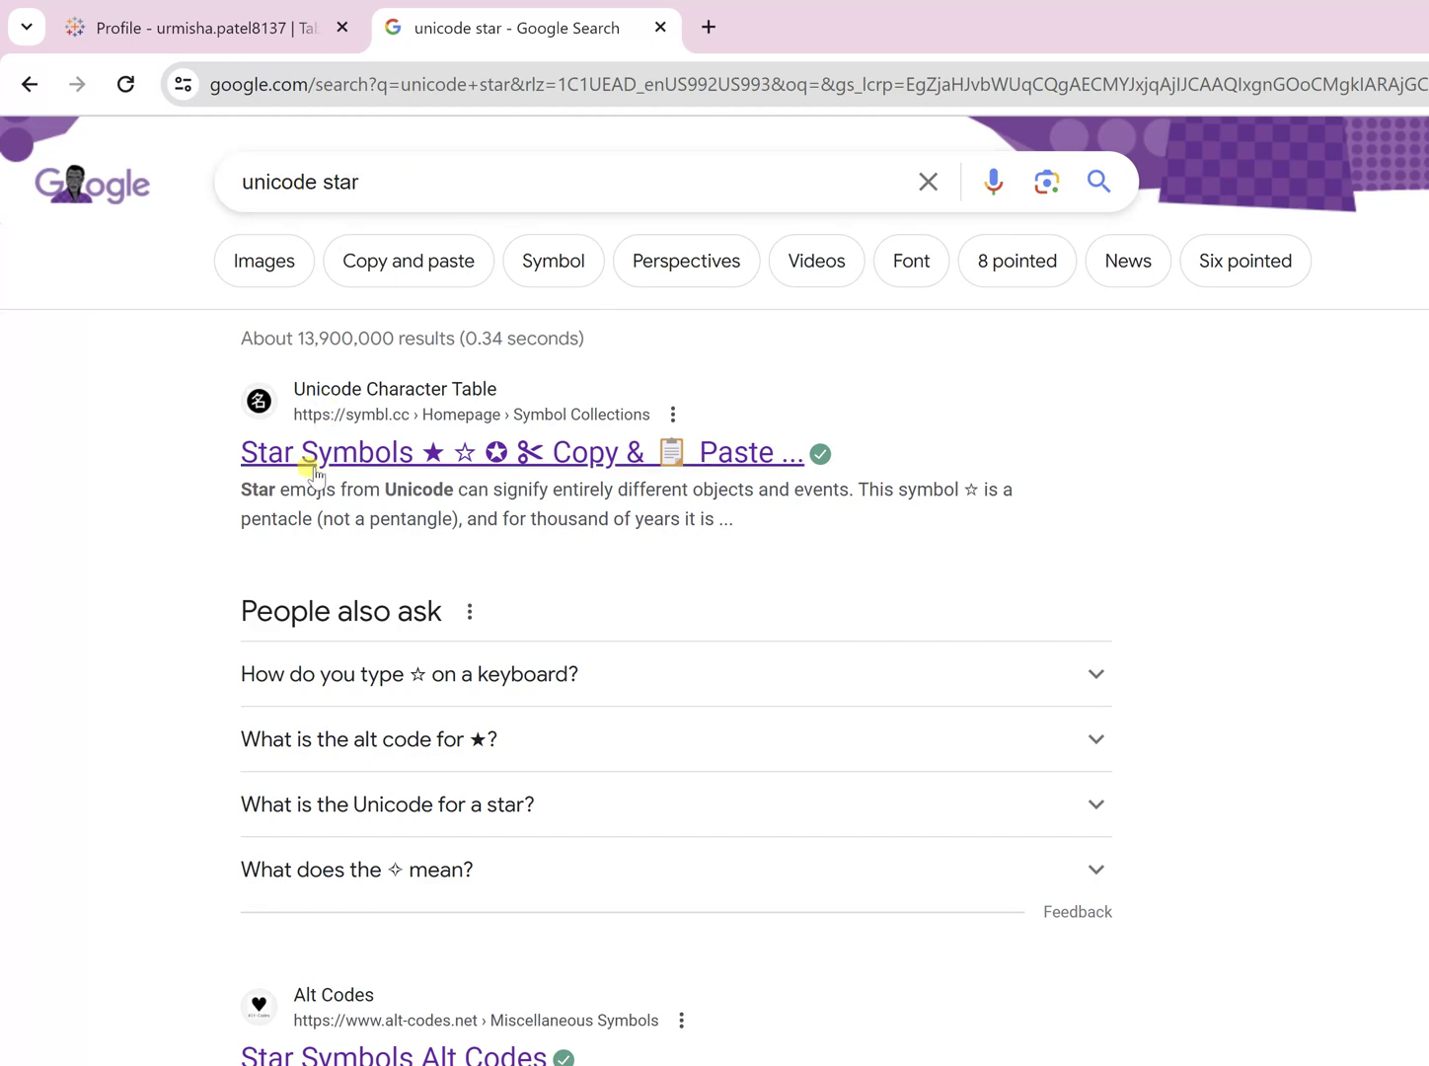
Copy the Black Star ★ (U+2605) from symbl.cc's Star Symbols page.
left_click(361, 456)
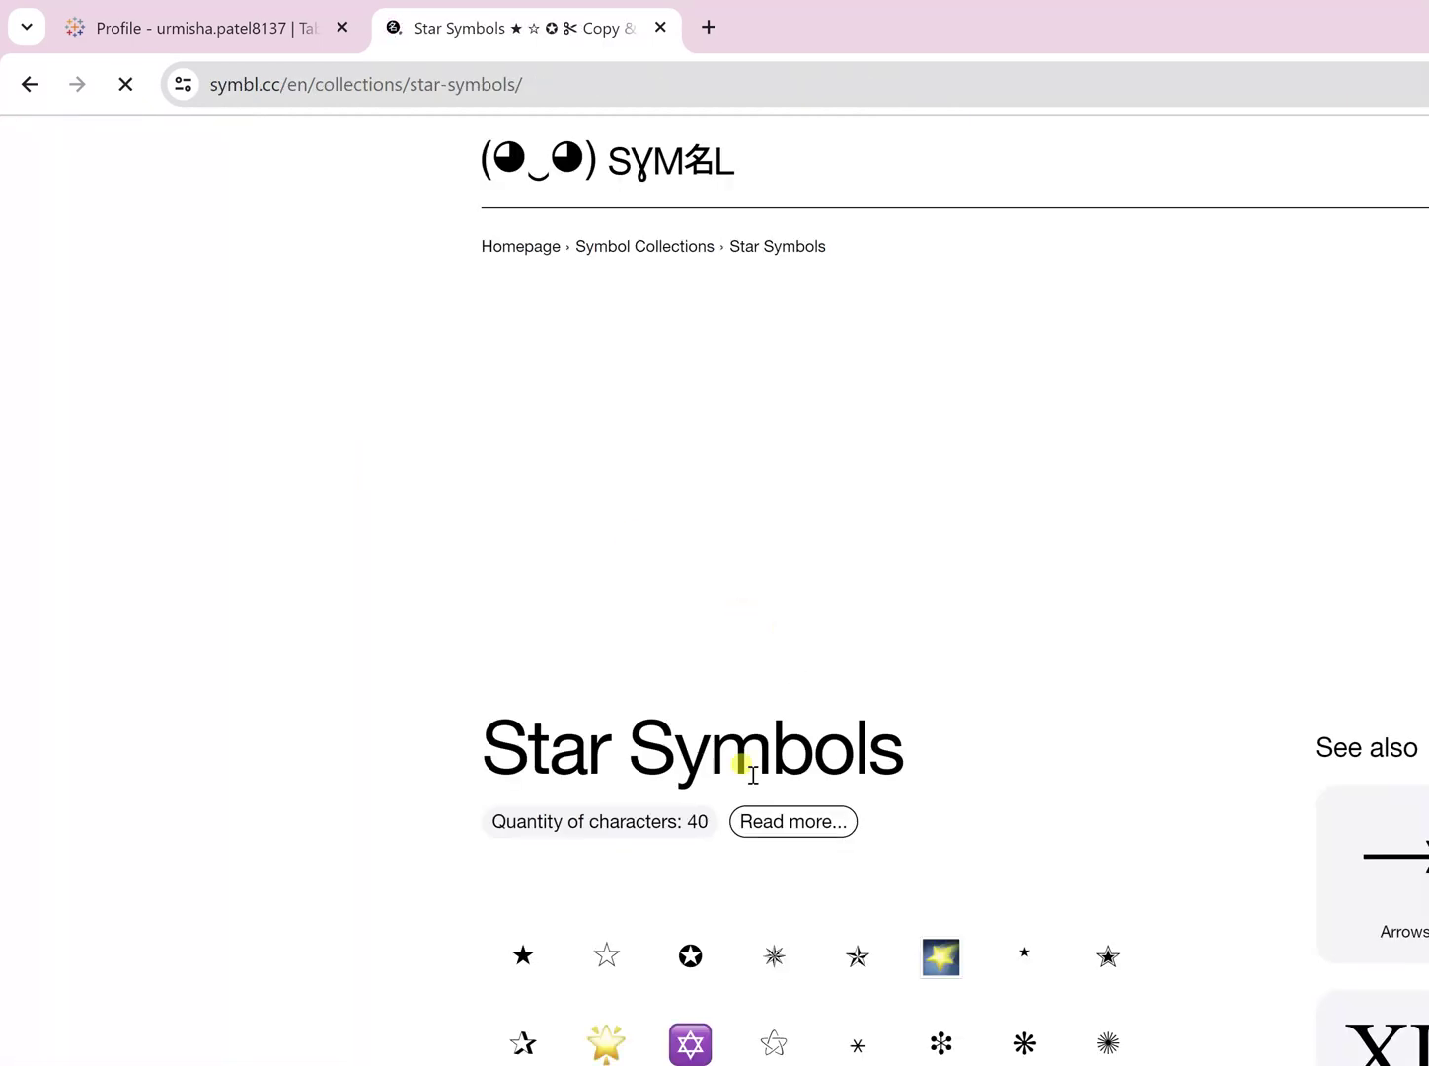
scroll(692, 422, "down", 4)
left_click(519, 565)
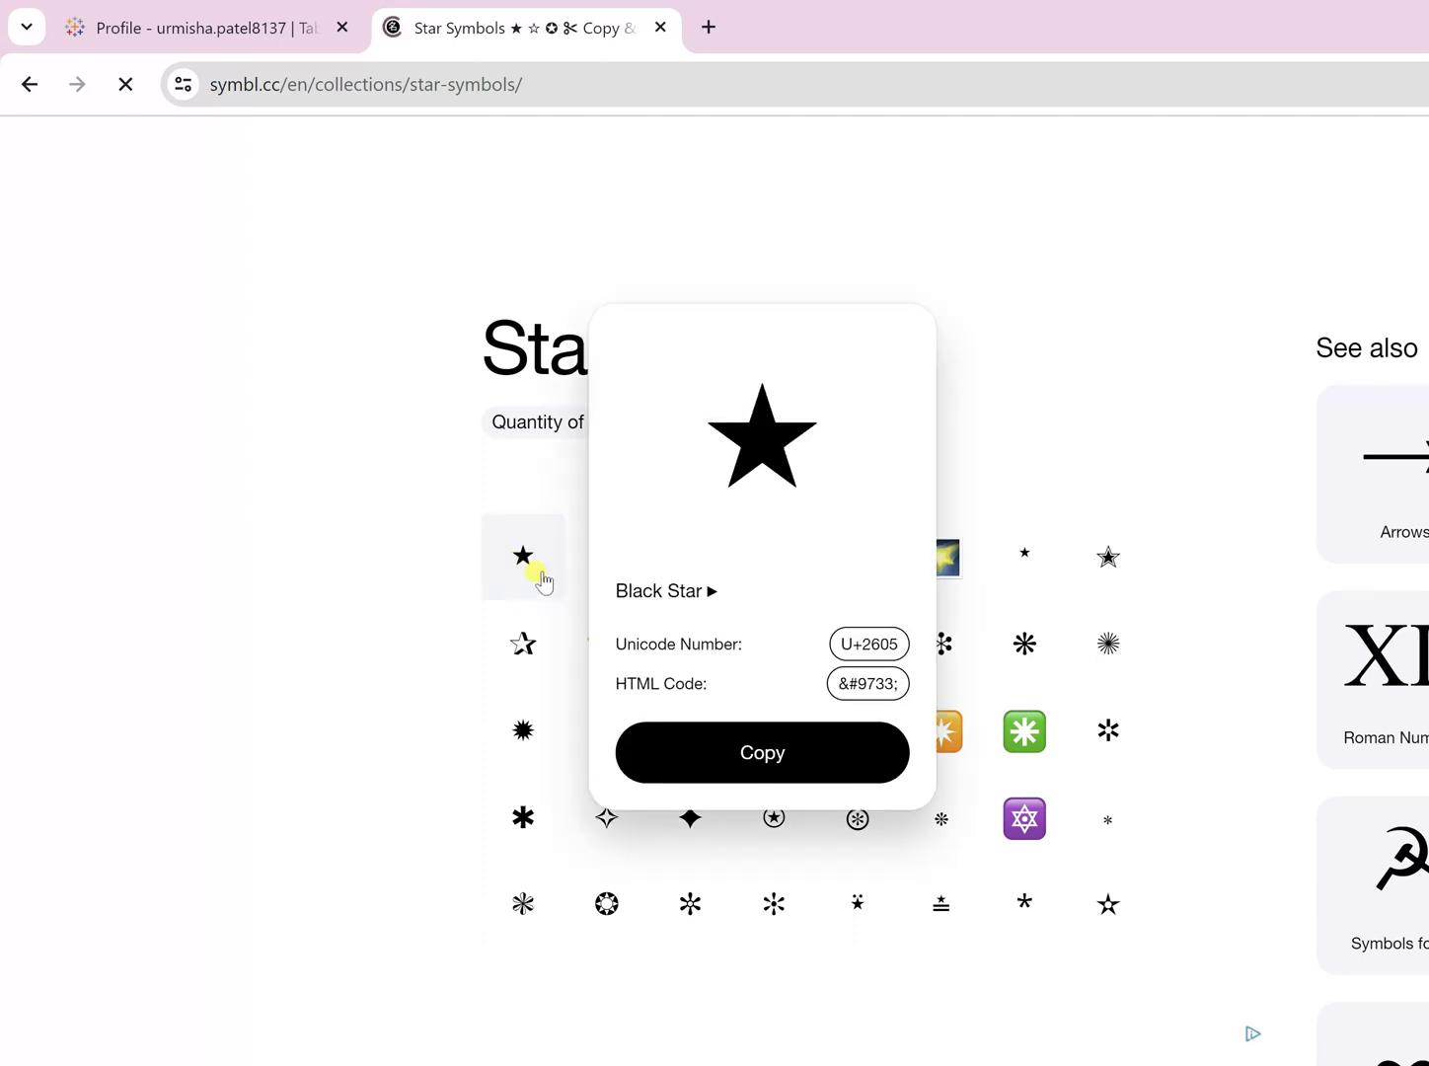
left_click(488, 434)
left_click(606, 567)
left_click(538, 577)
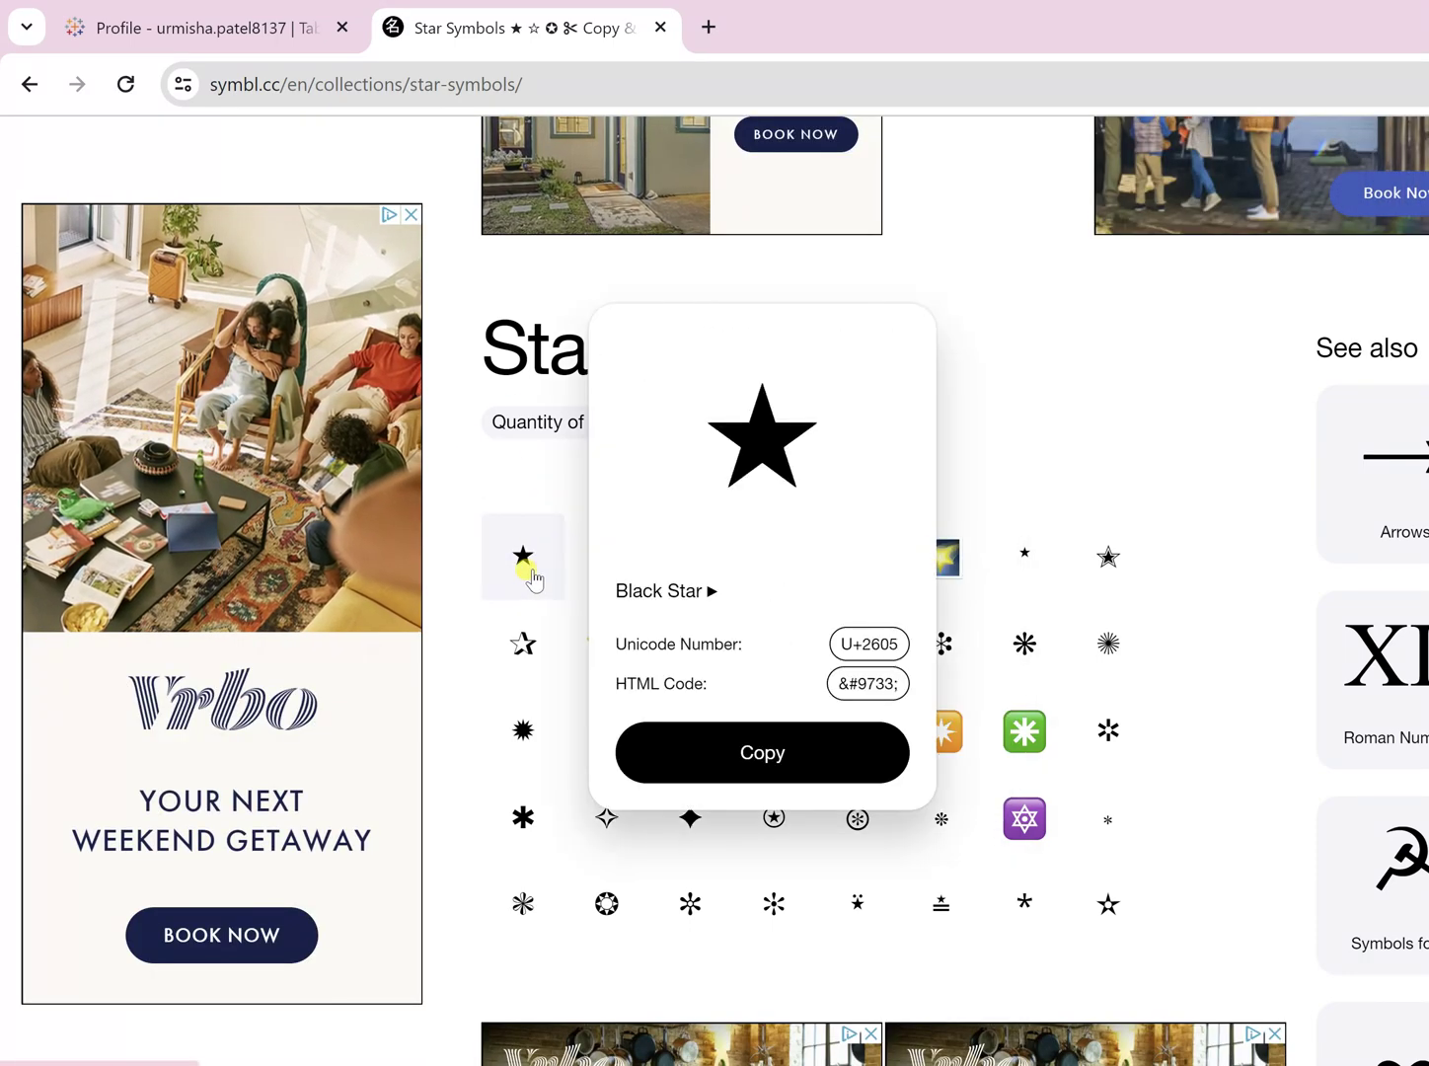
left_click(765, 757)
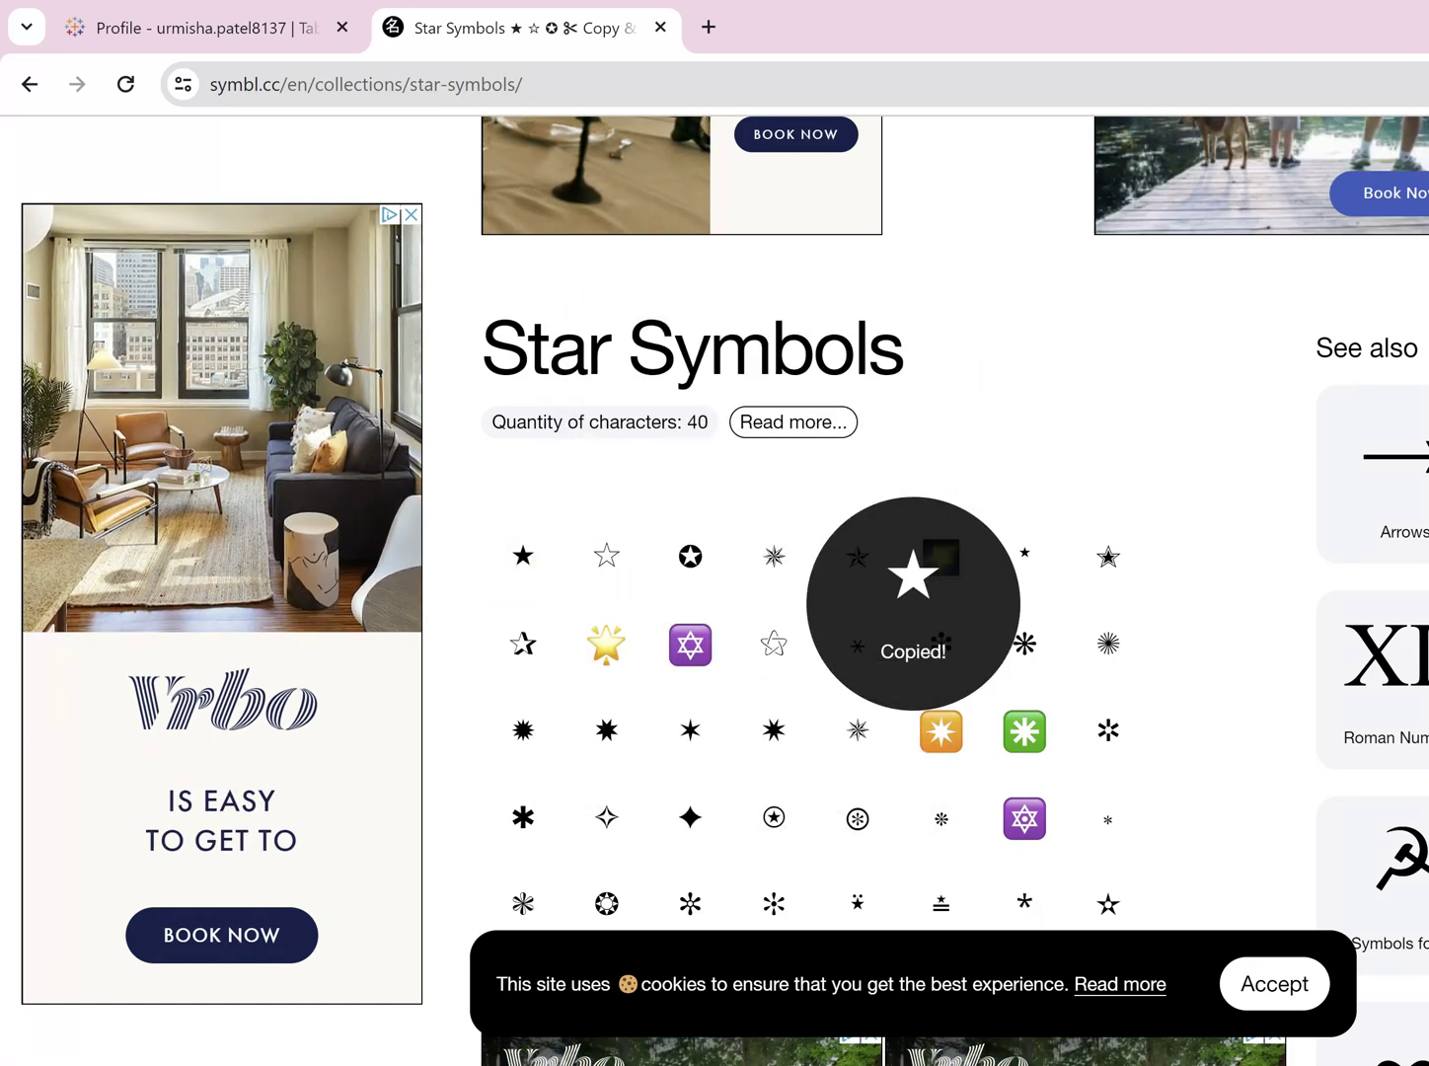
key("alt+Tab")
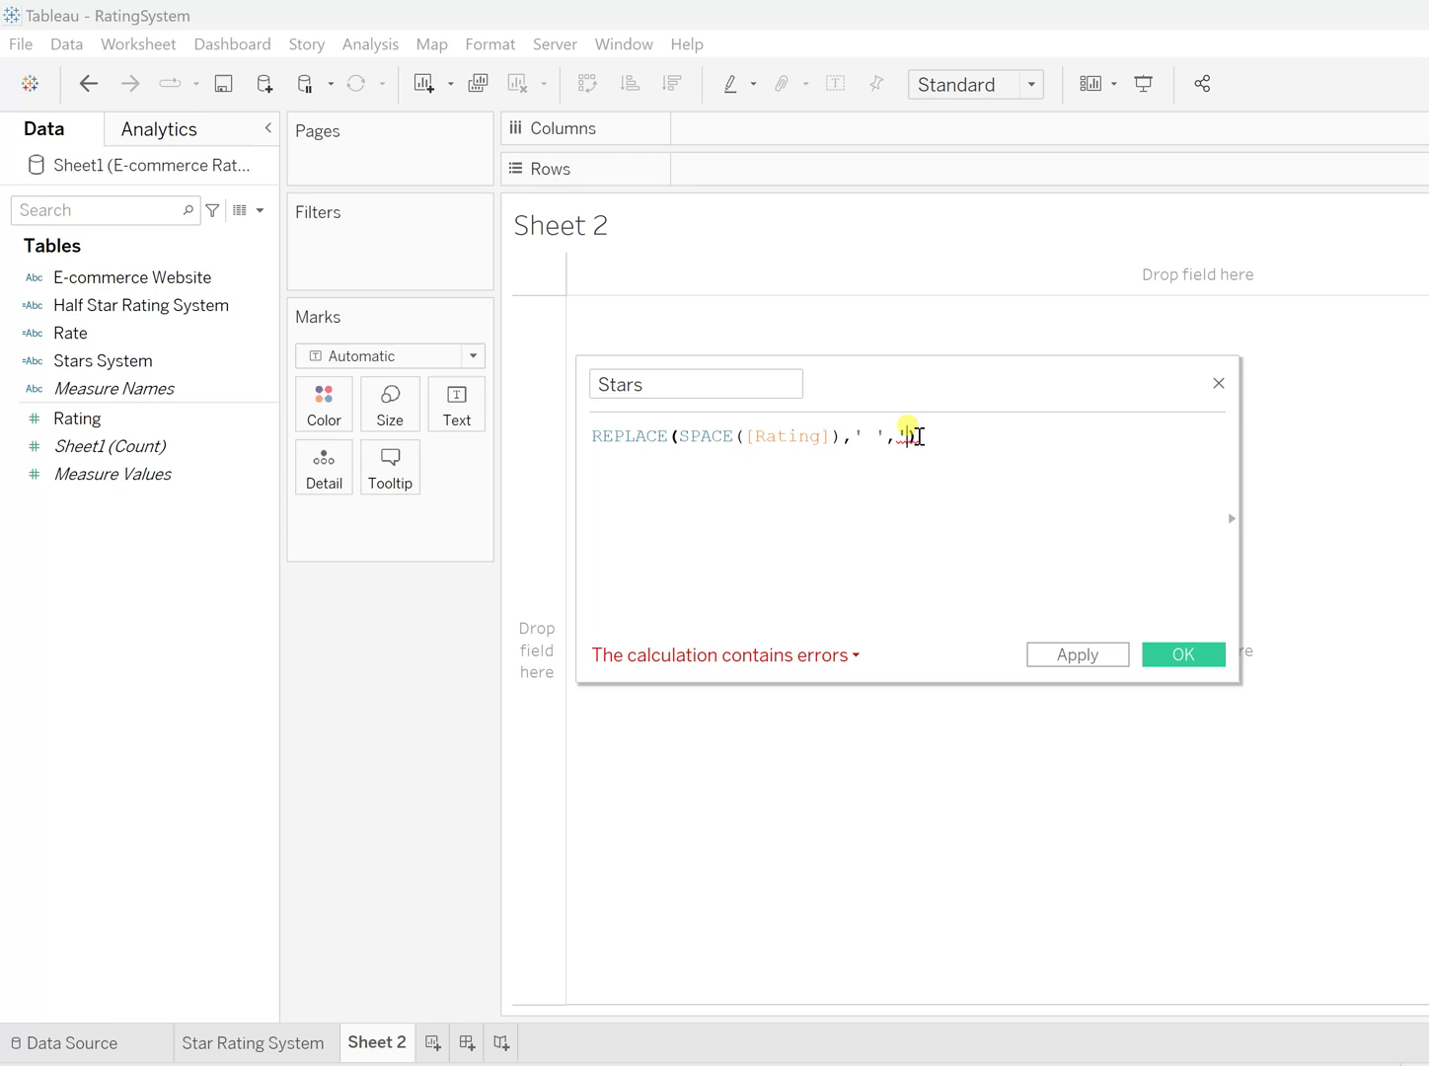
Complete the Stars formula with '★' as the replacement and save the calculation.
key("ctrl+v")
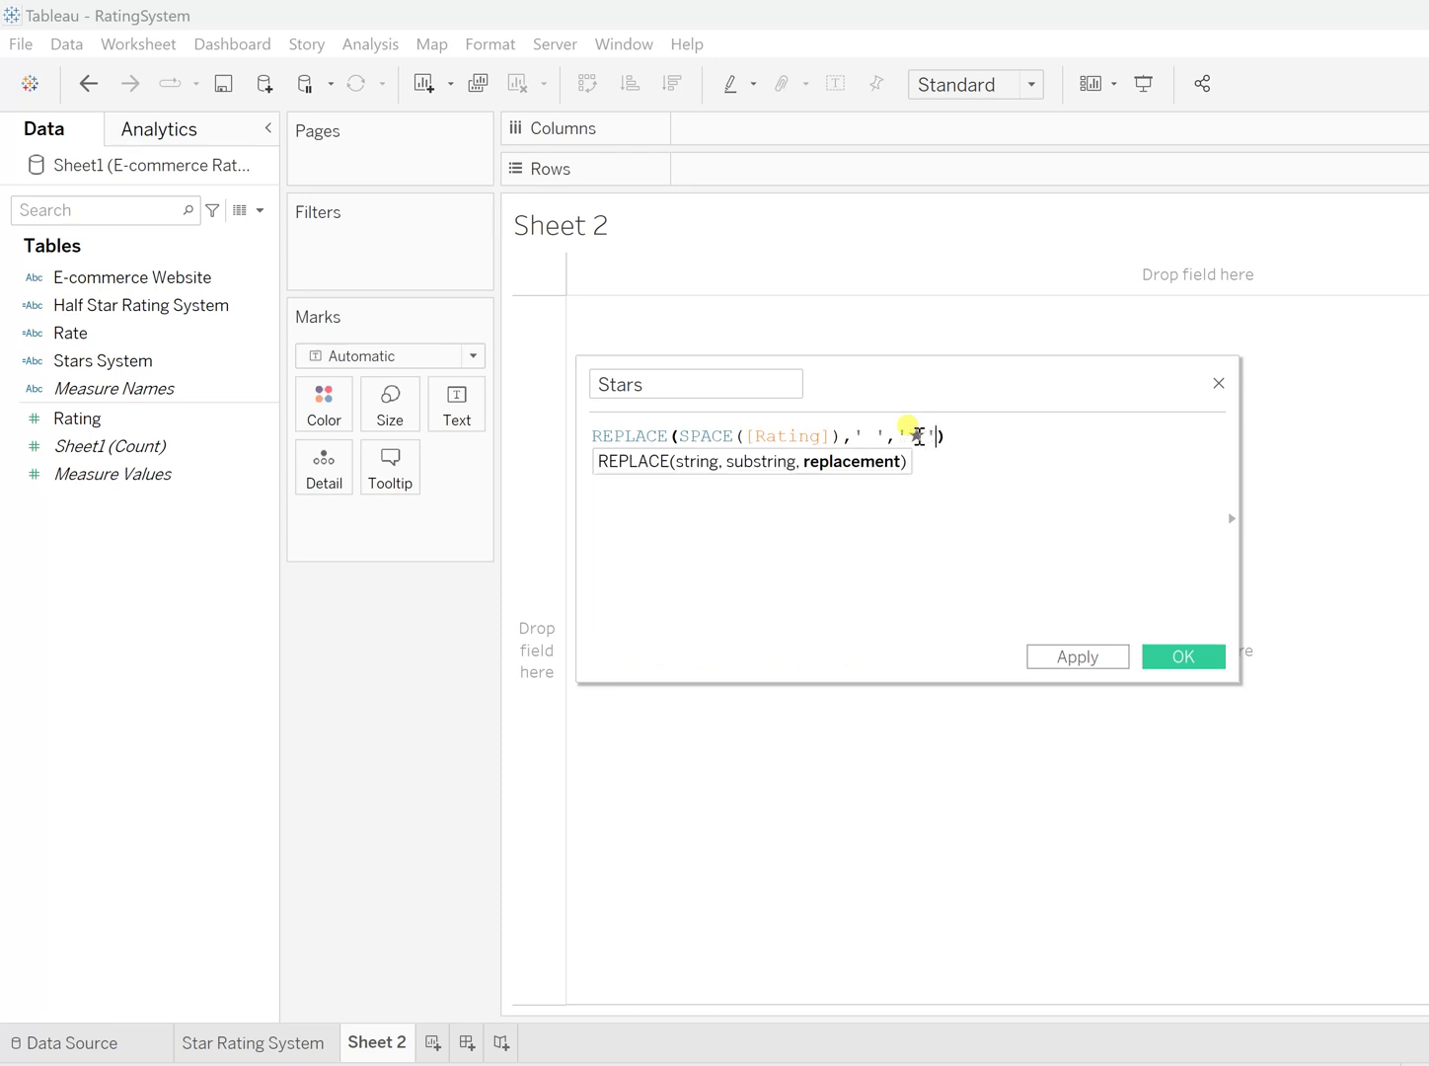
left_click(985, 431)
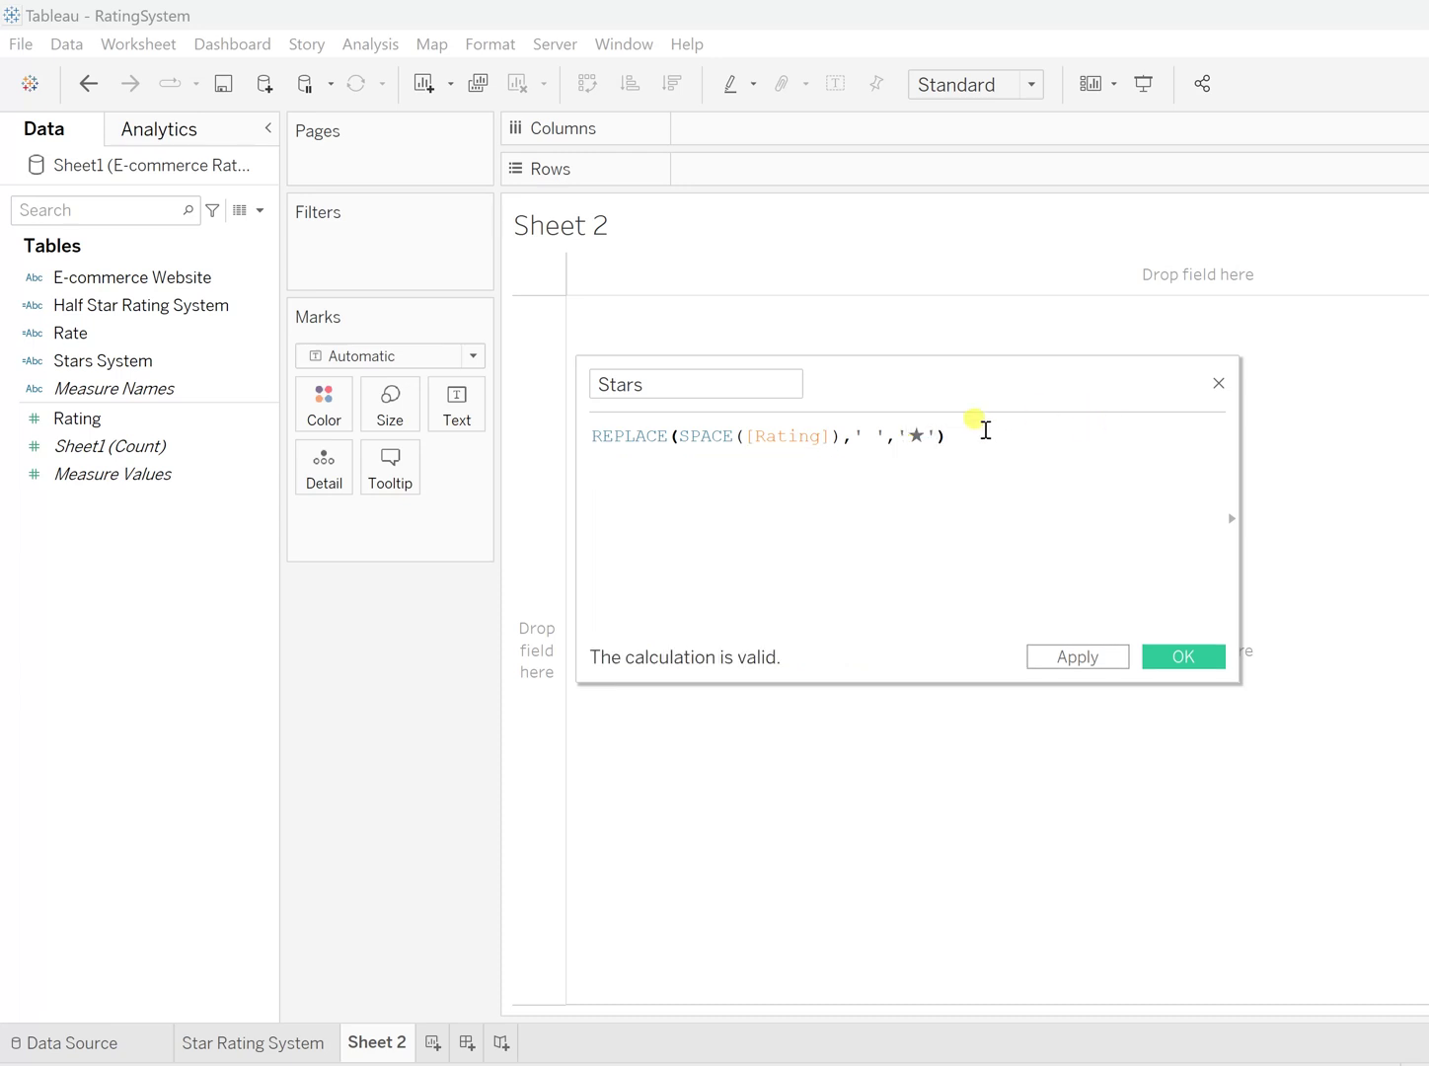
left_click(1087, 658)
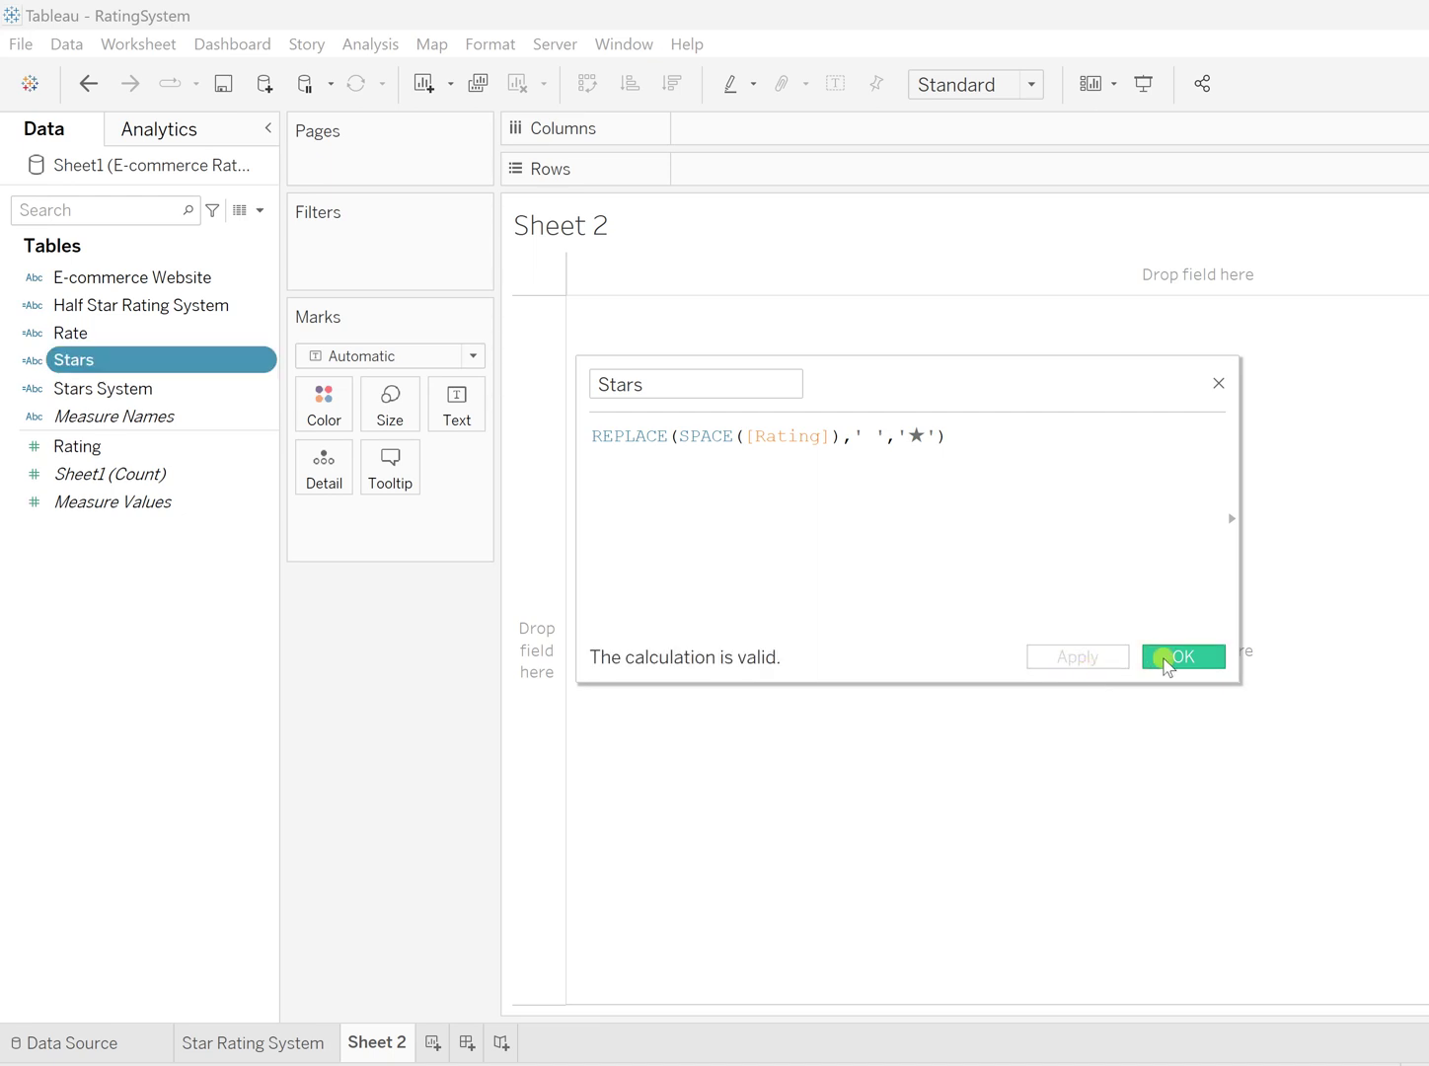
left_click(1169, 658)
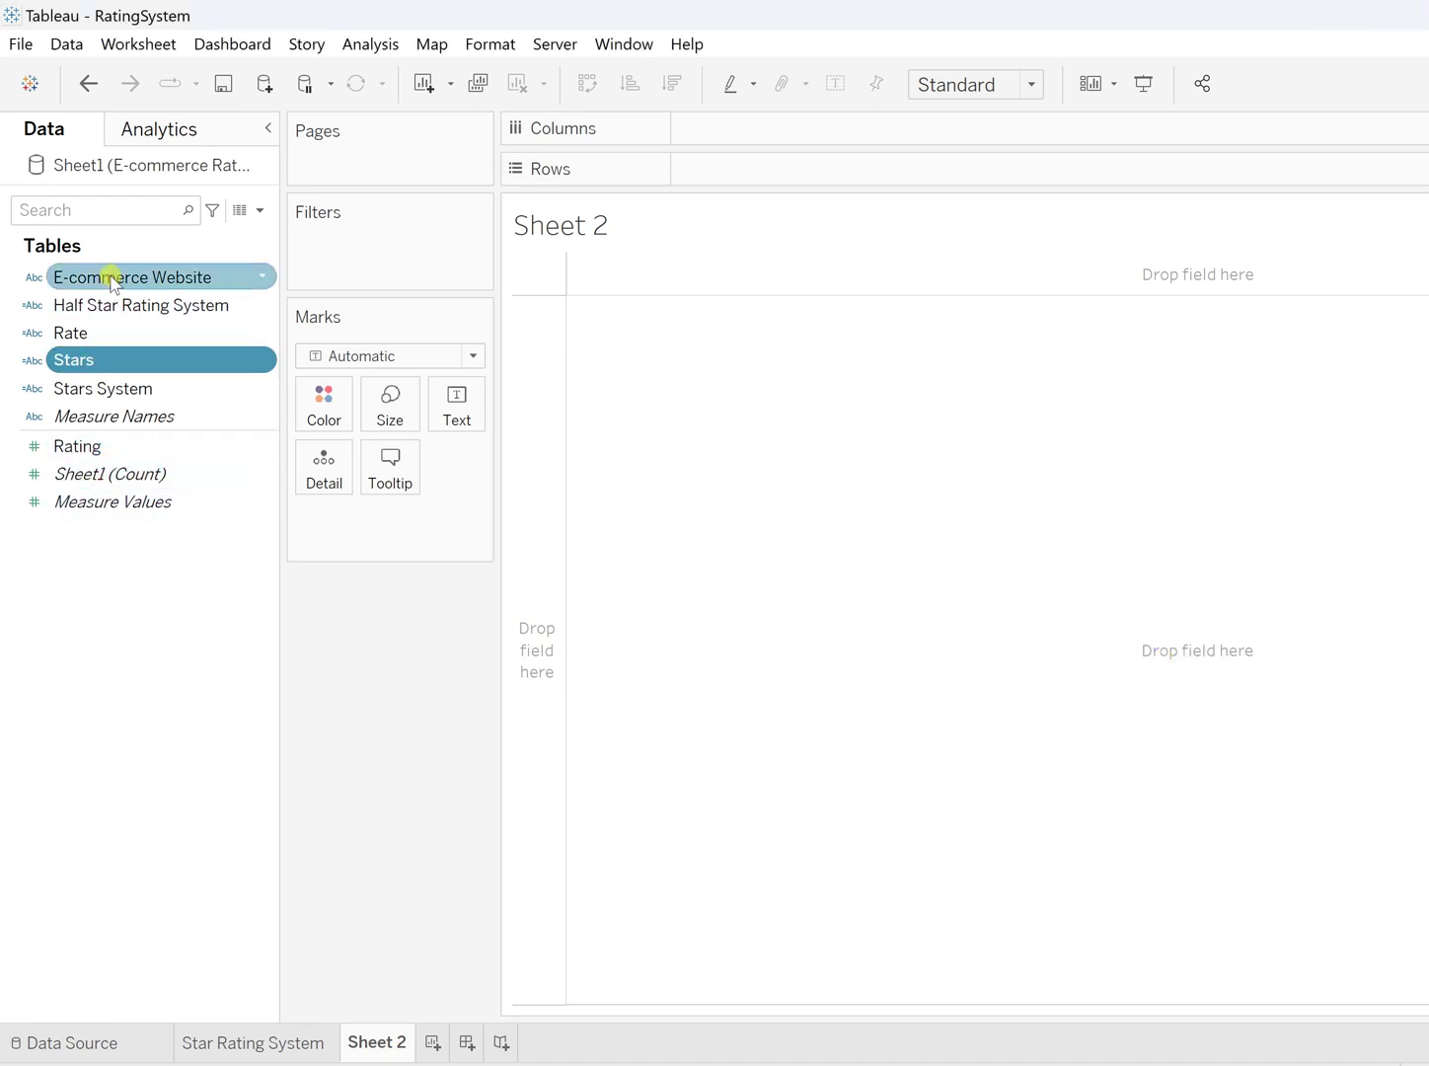
Build Sheet 2 with websites as rows, Rating and Stars columns, widening the columns.
left_click_drag(111, 278, 742, 161)
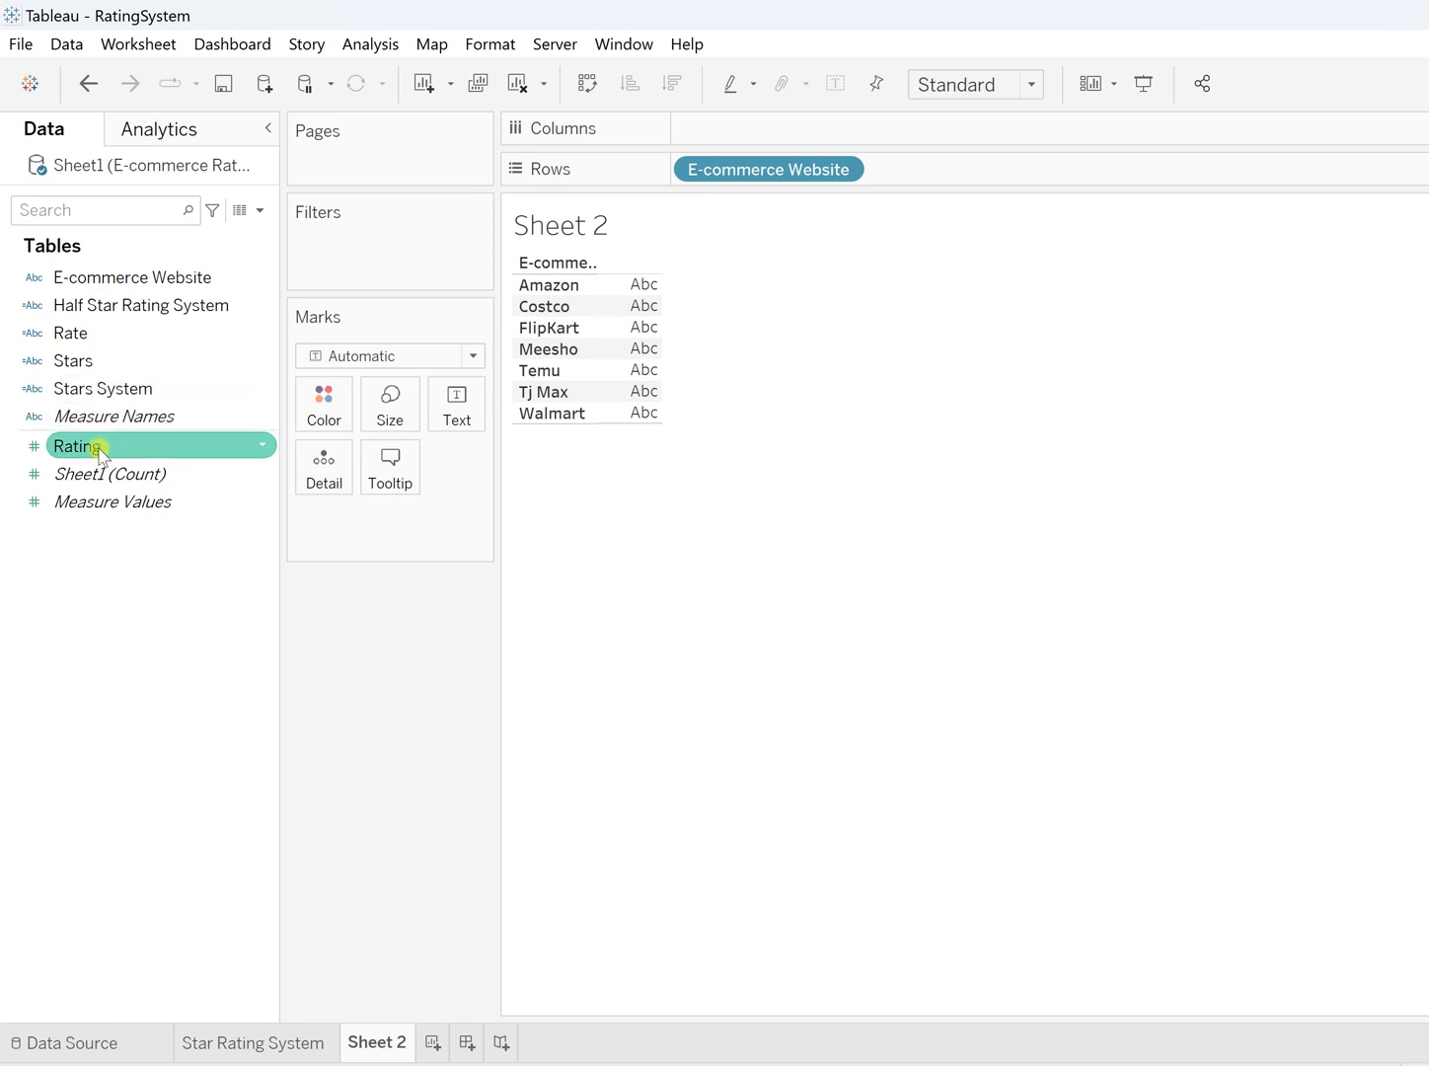
left_click_drag(101, 452, 452, 399)
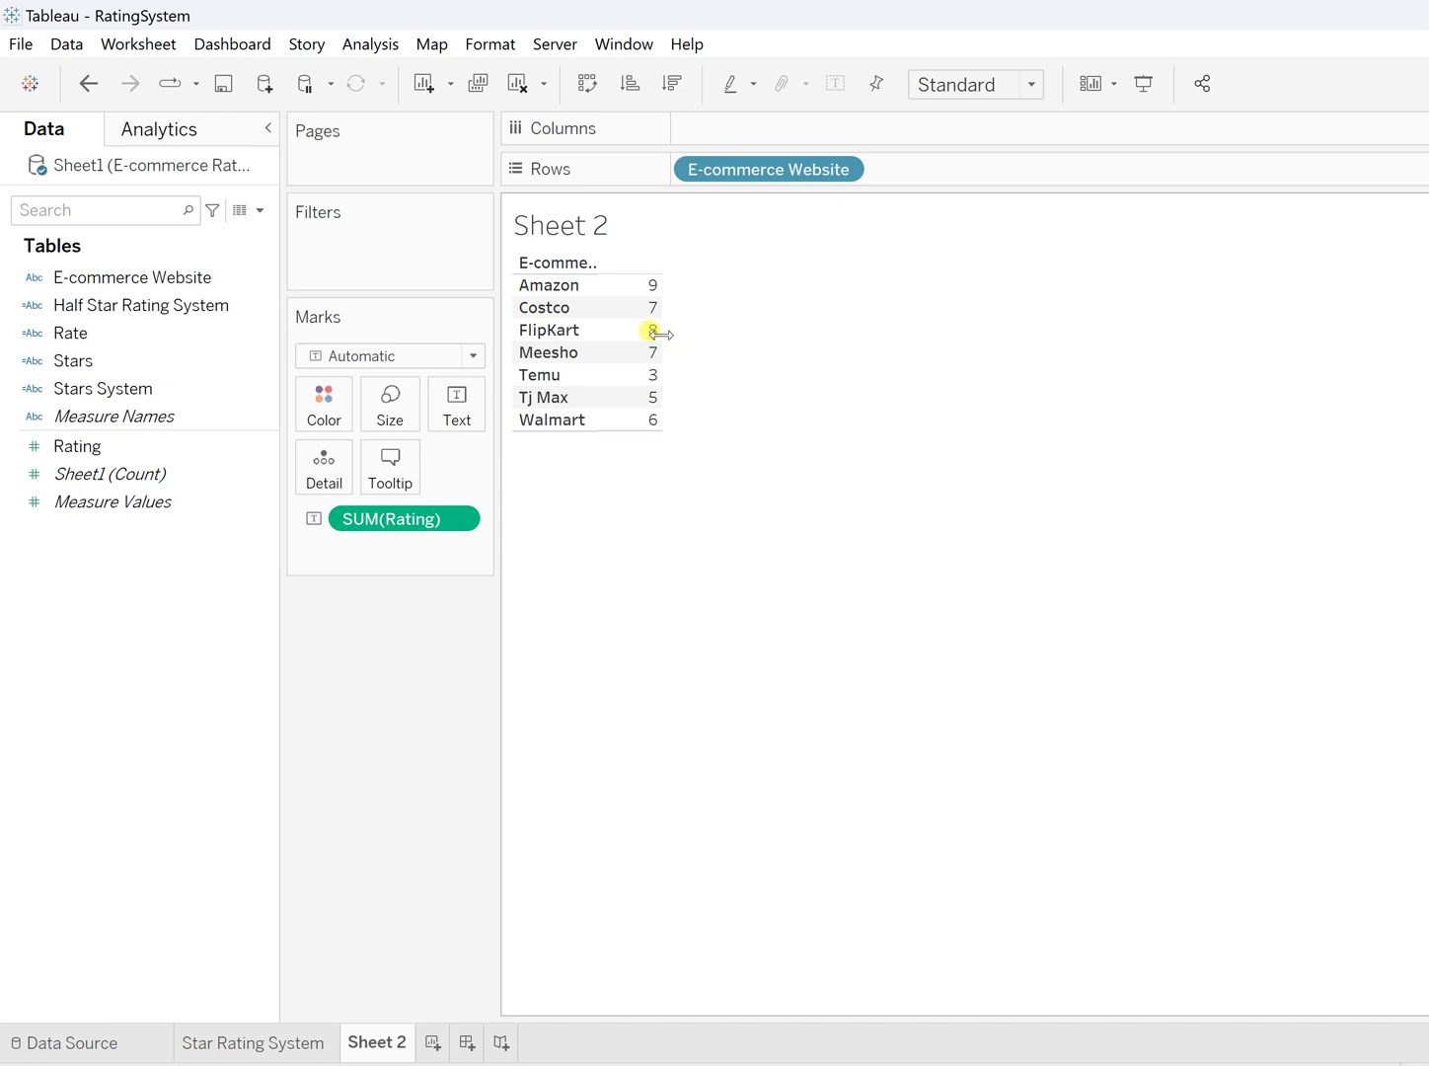
left_click_drag(659, 332, 965, 372)
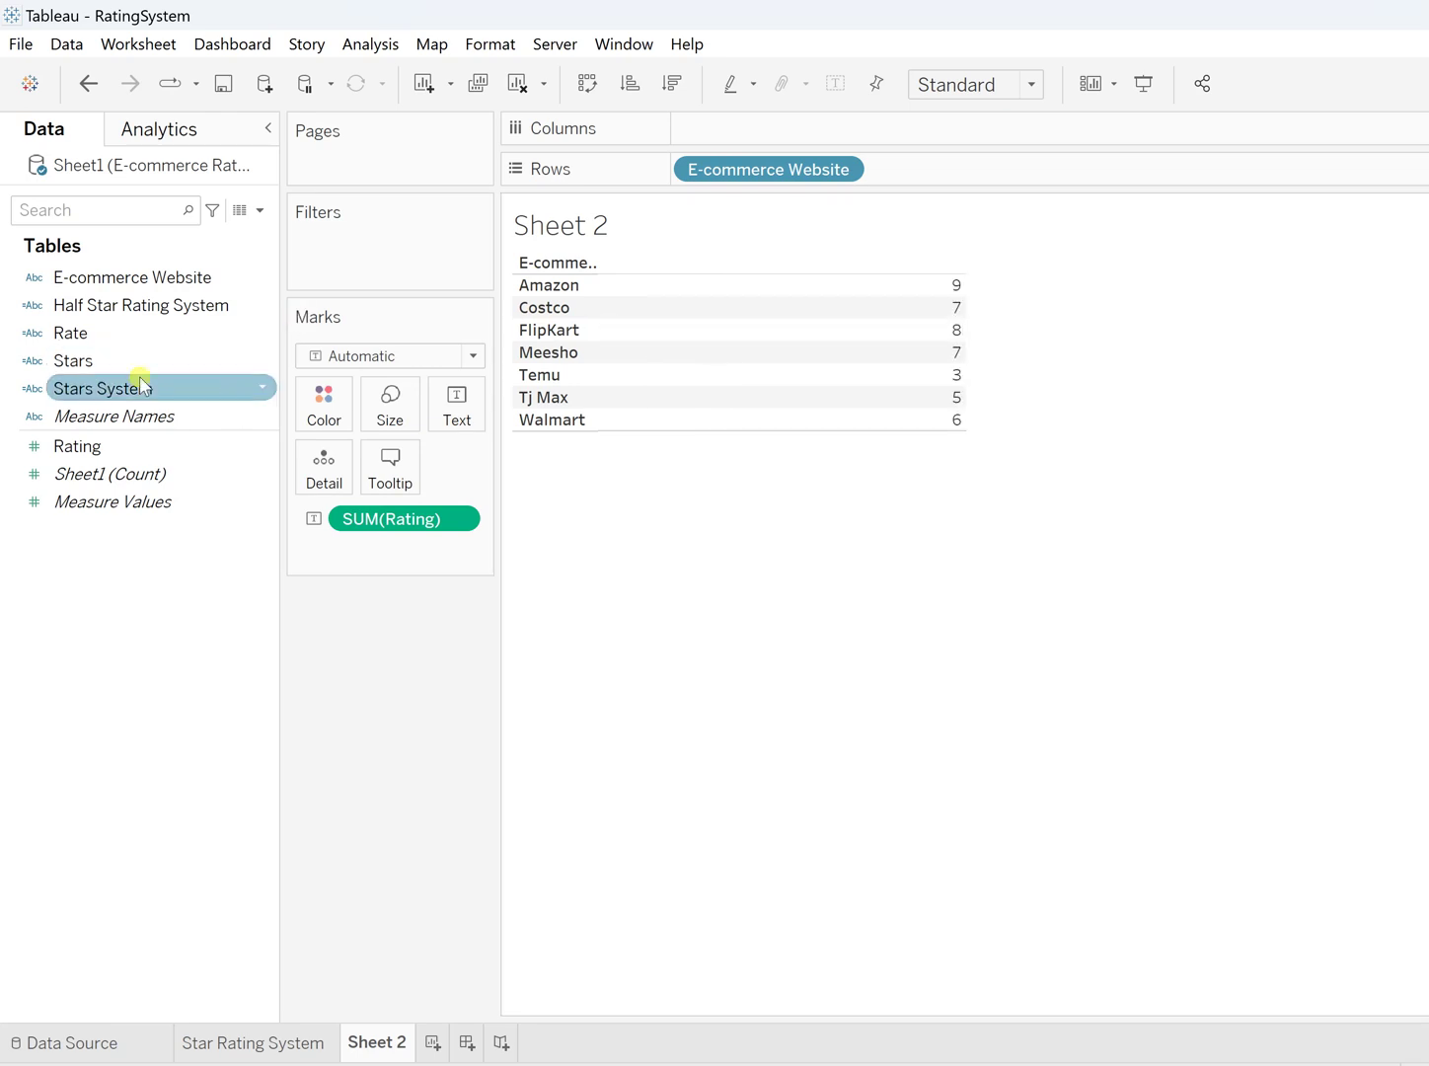
left_click(112, 363)
left_click_drag(112, 363, 969, 179)
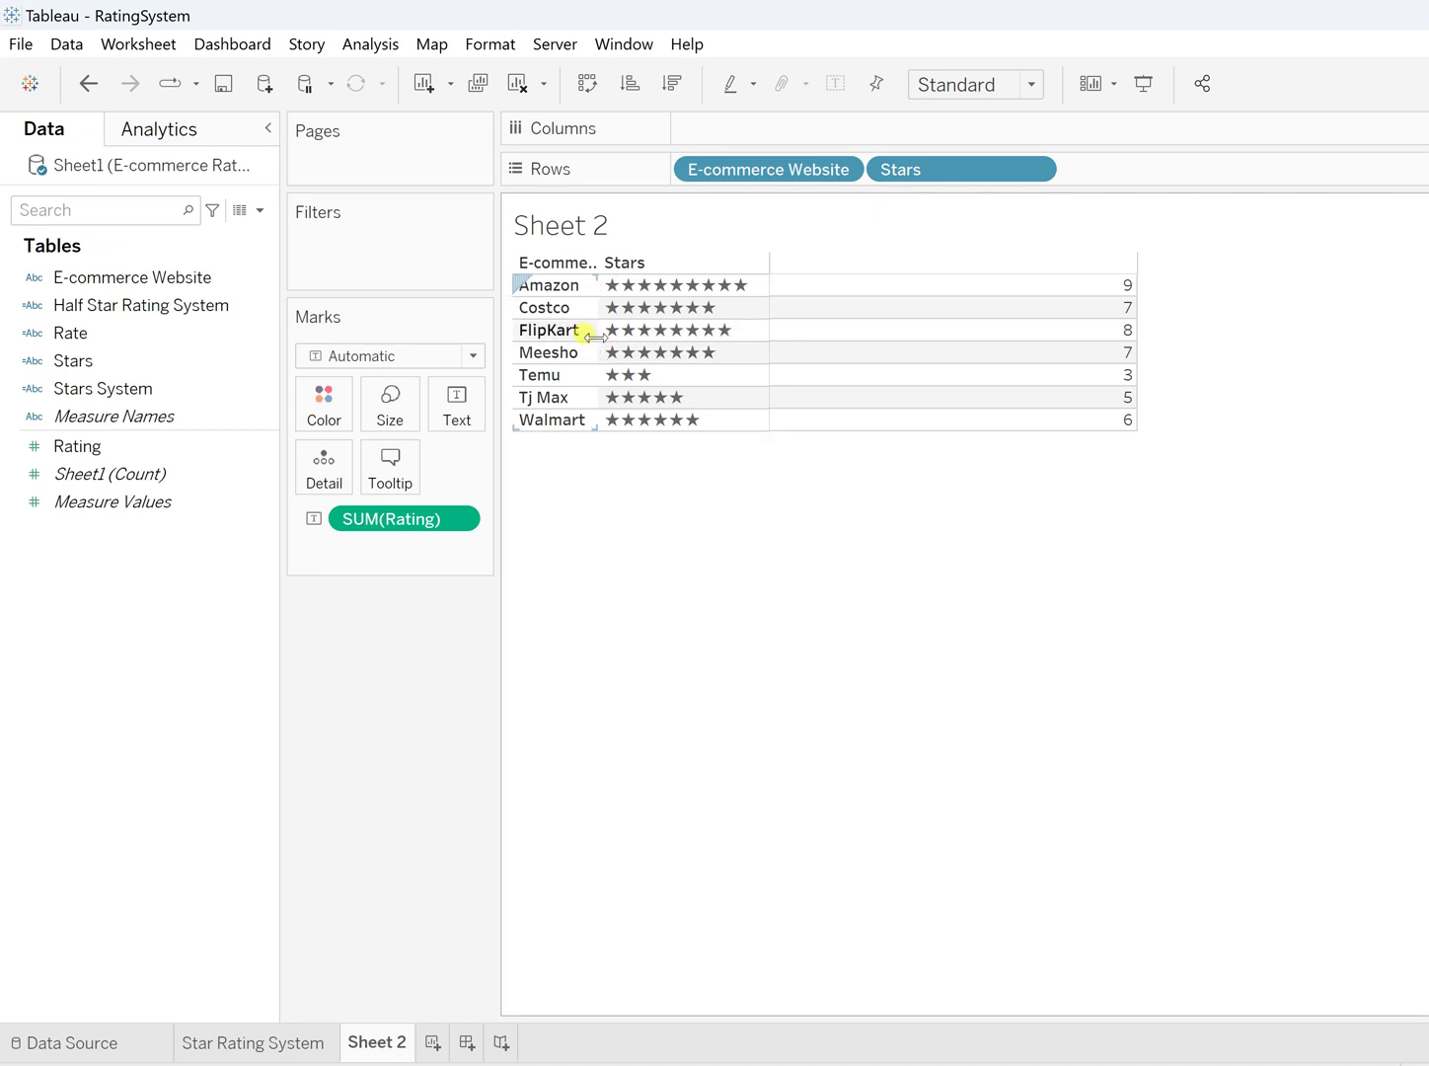
left_click_drag(598, 331, 679, 341)
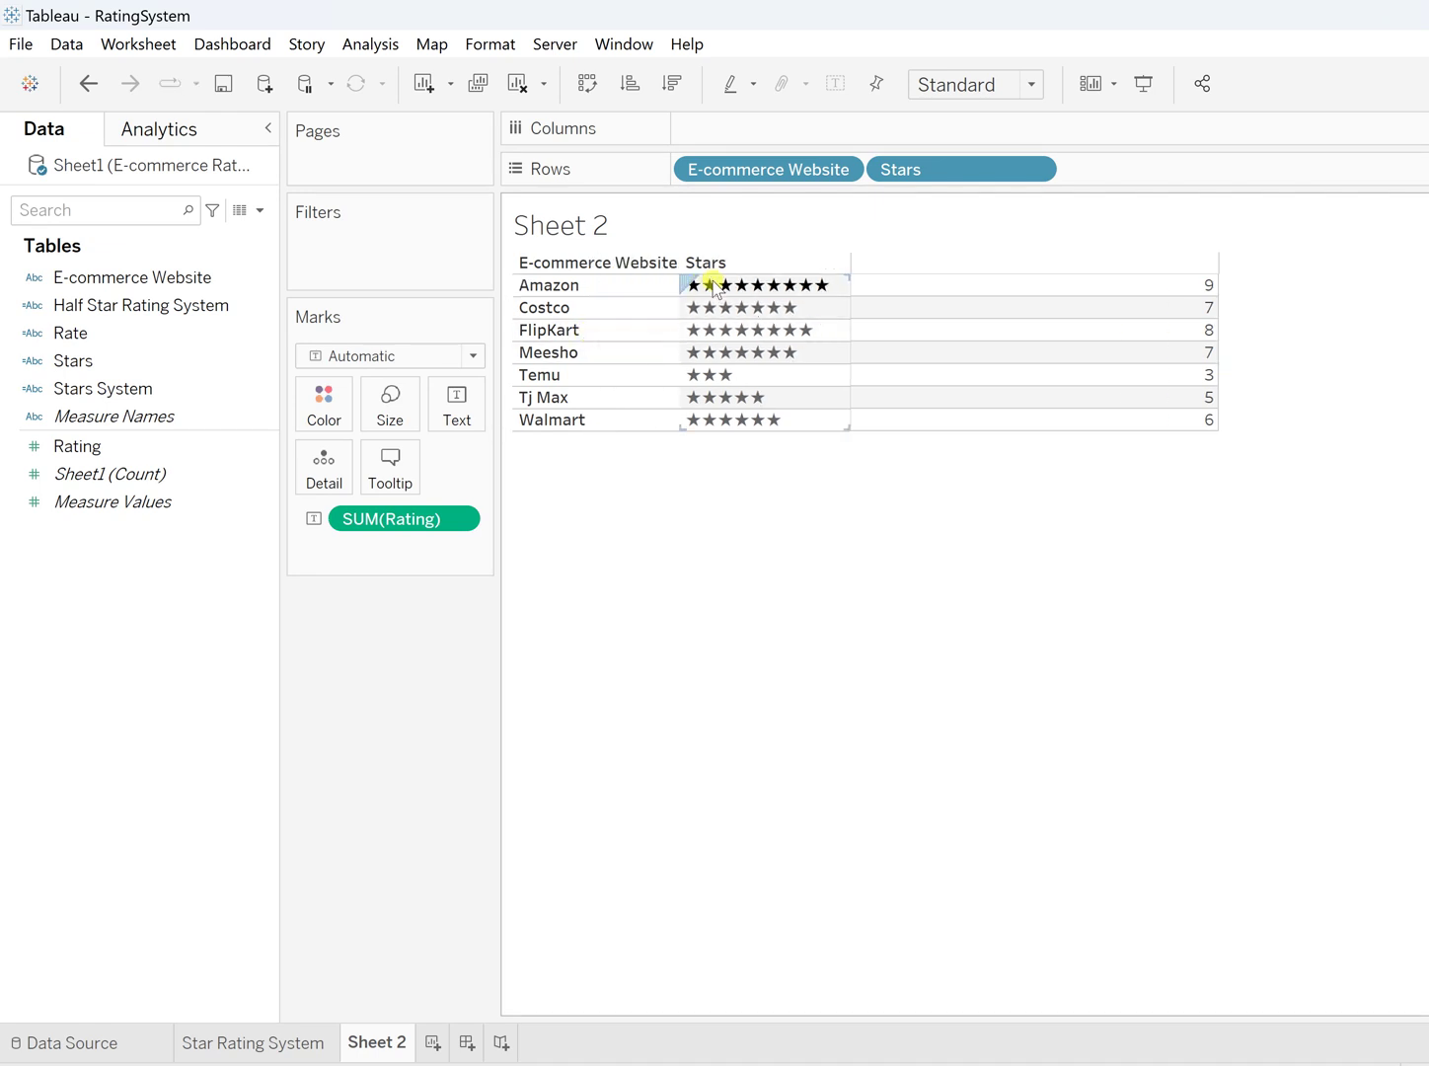
Bring up the options menu for the Stars field in the Data pane.
mouse_move(1211, 293)
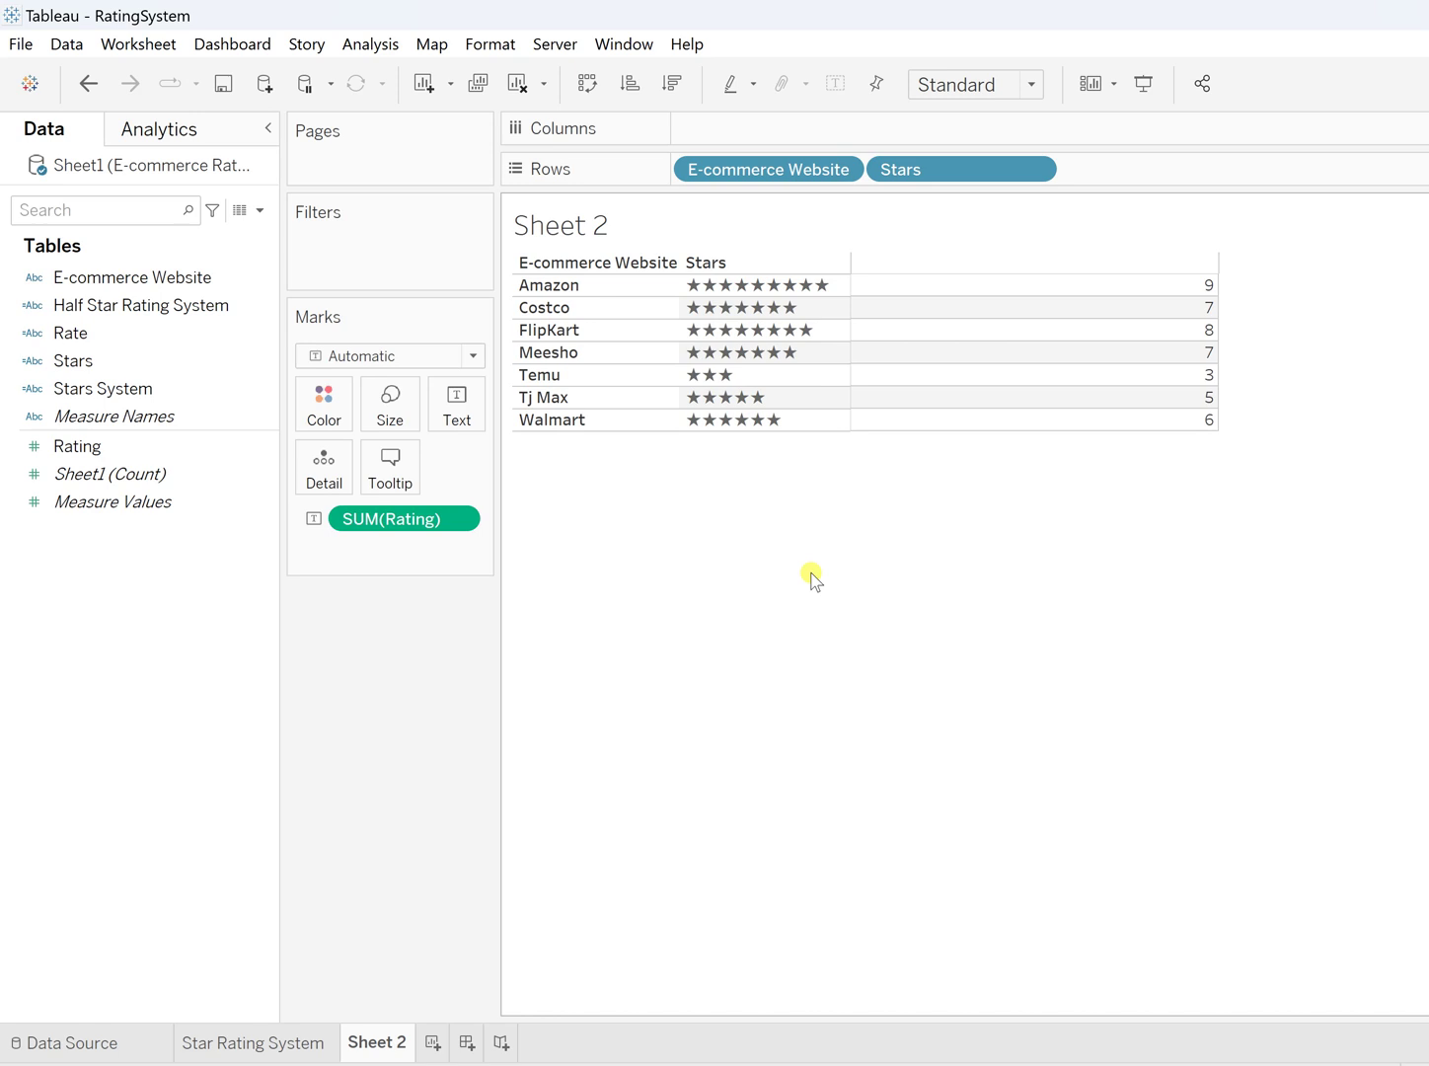
left_click(198, 387)
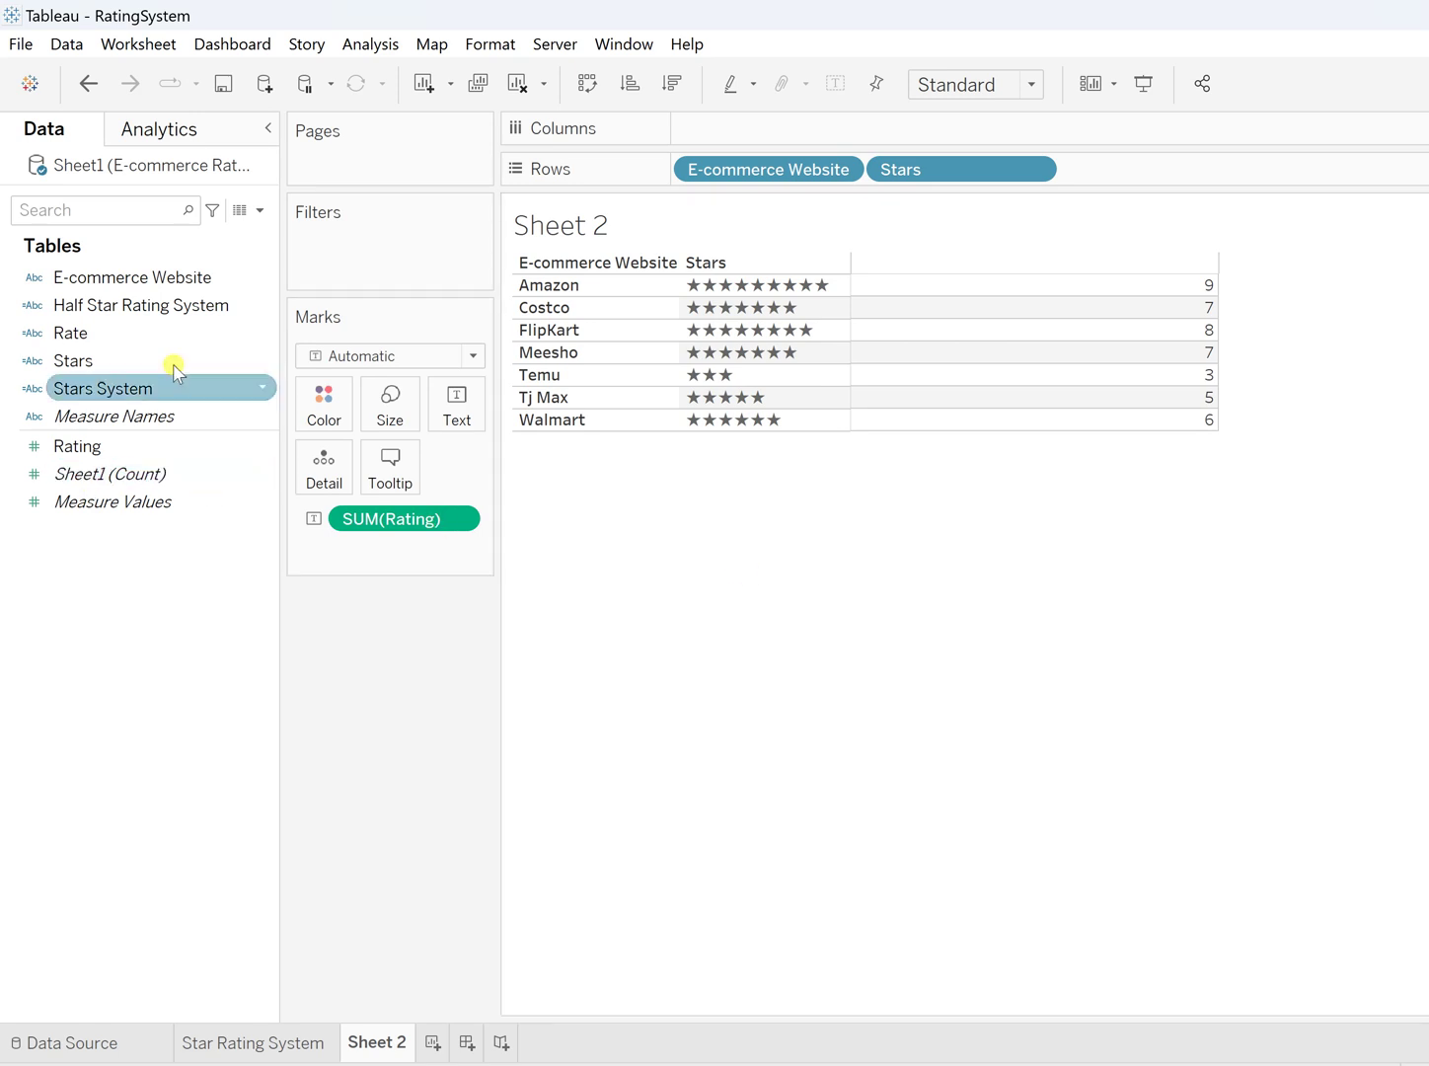
left_click(263, 388)
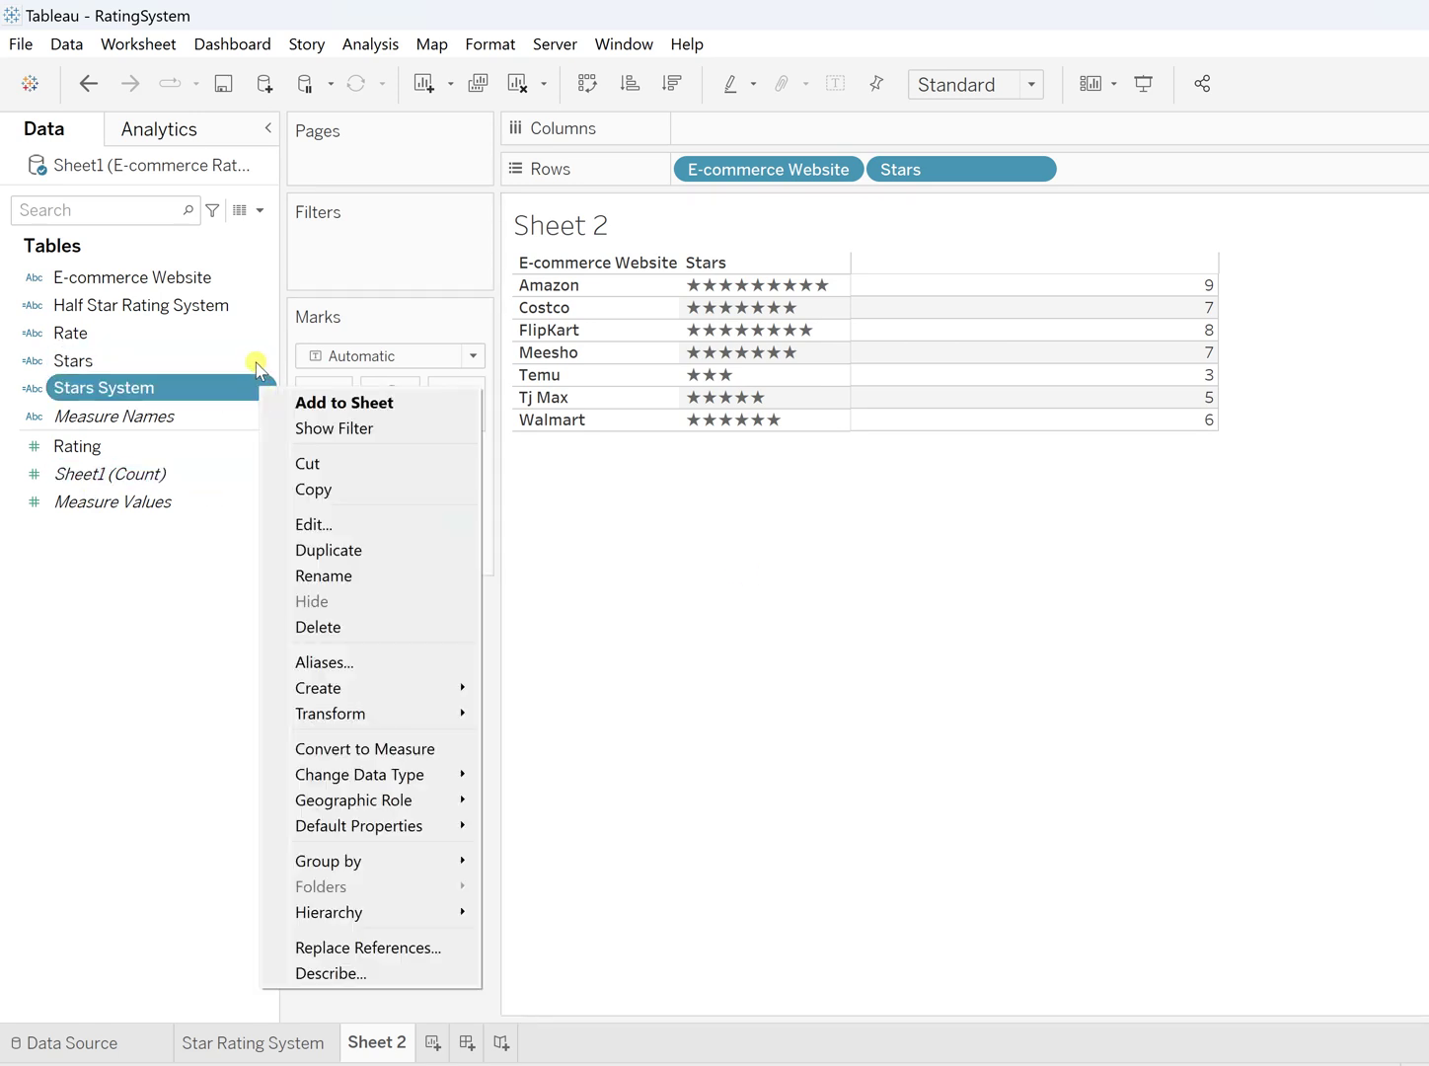
left_click(262, 359)
Append + REPLACE(SPACE(10-[Rating]),' ', to the Stars formula.
left_click(301, 500)
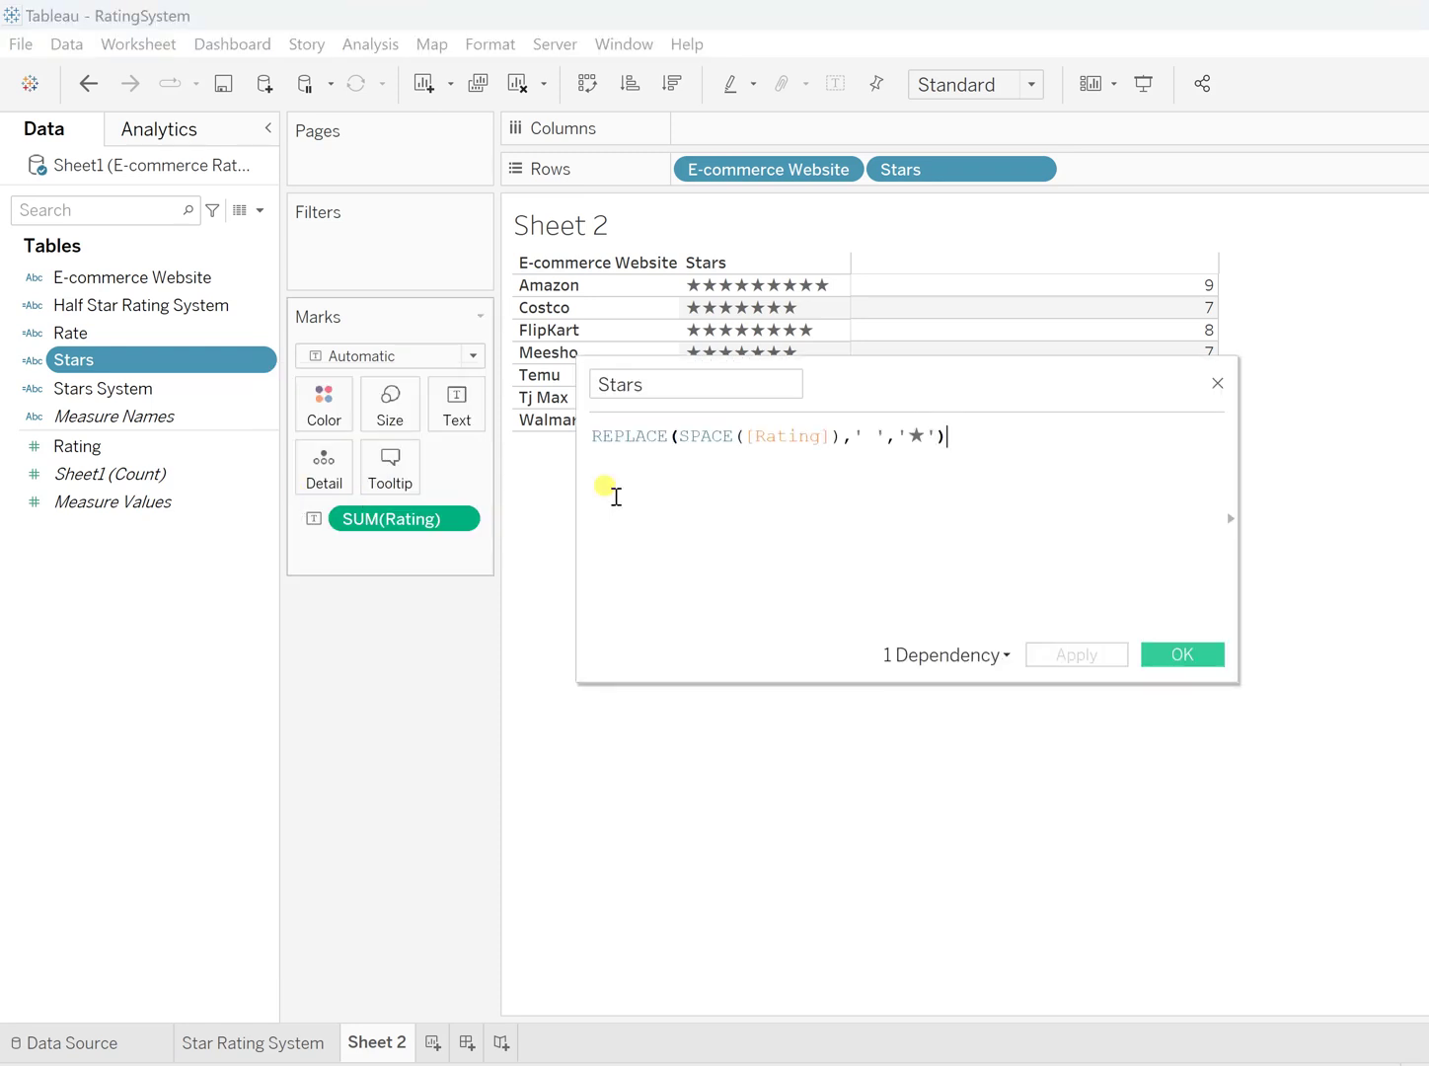
key("Return")
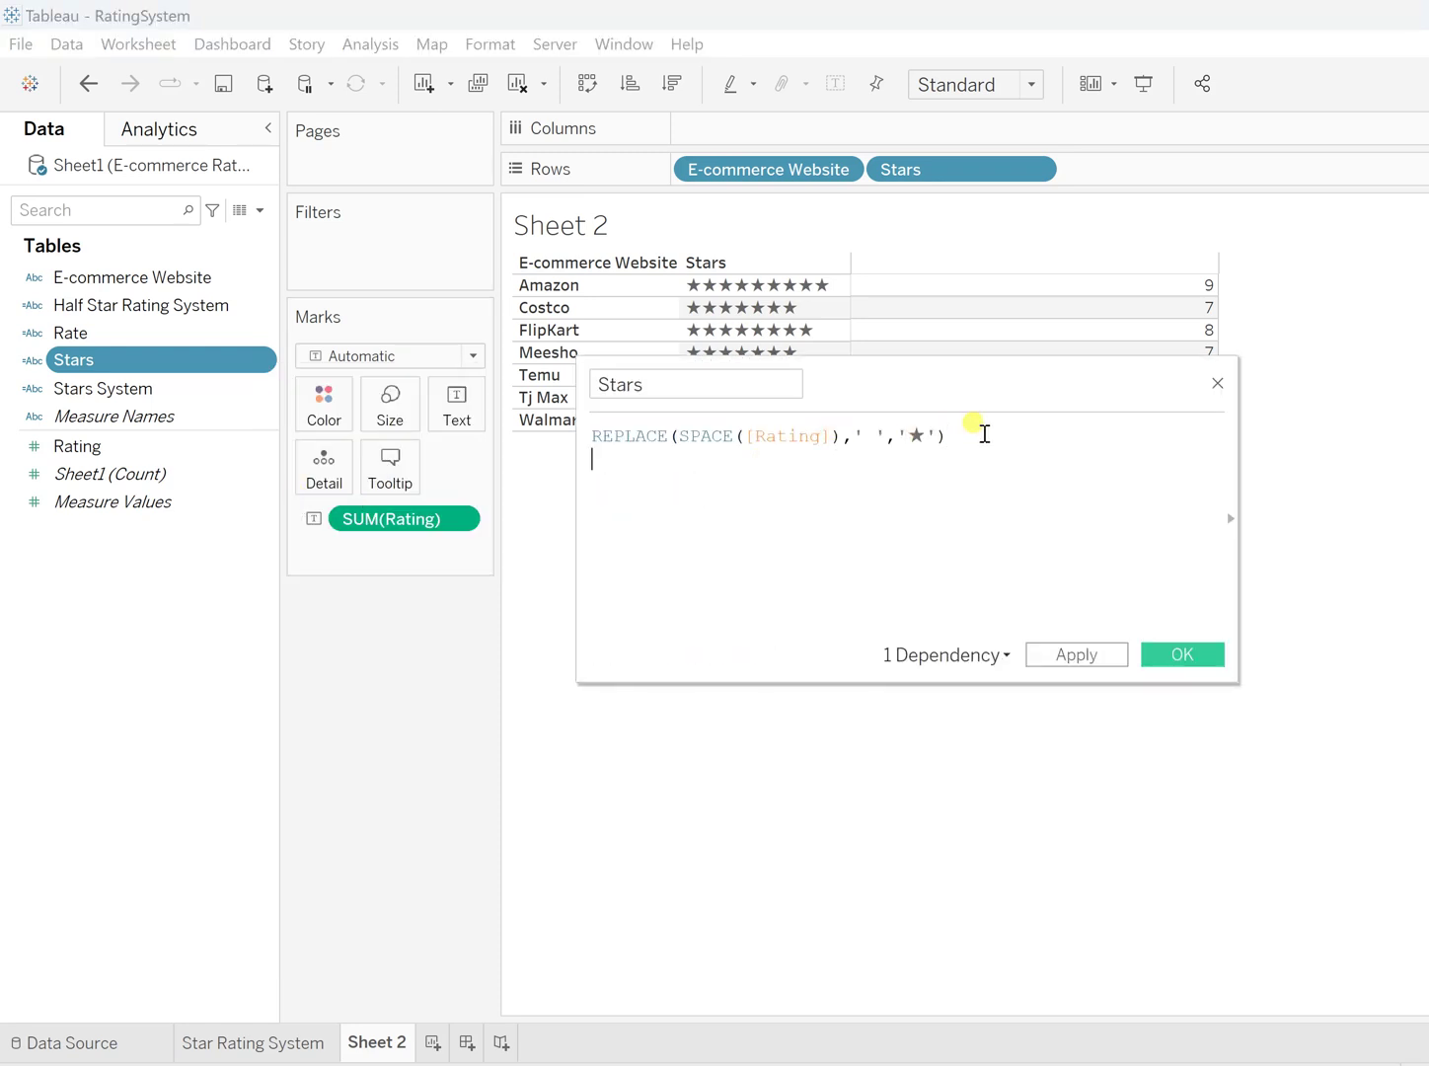
type("+")
key("Return")
type("Re")
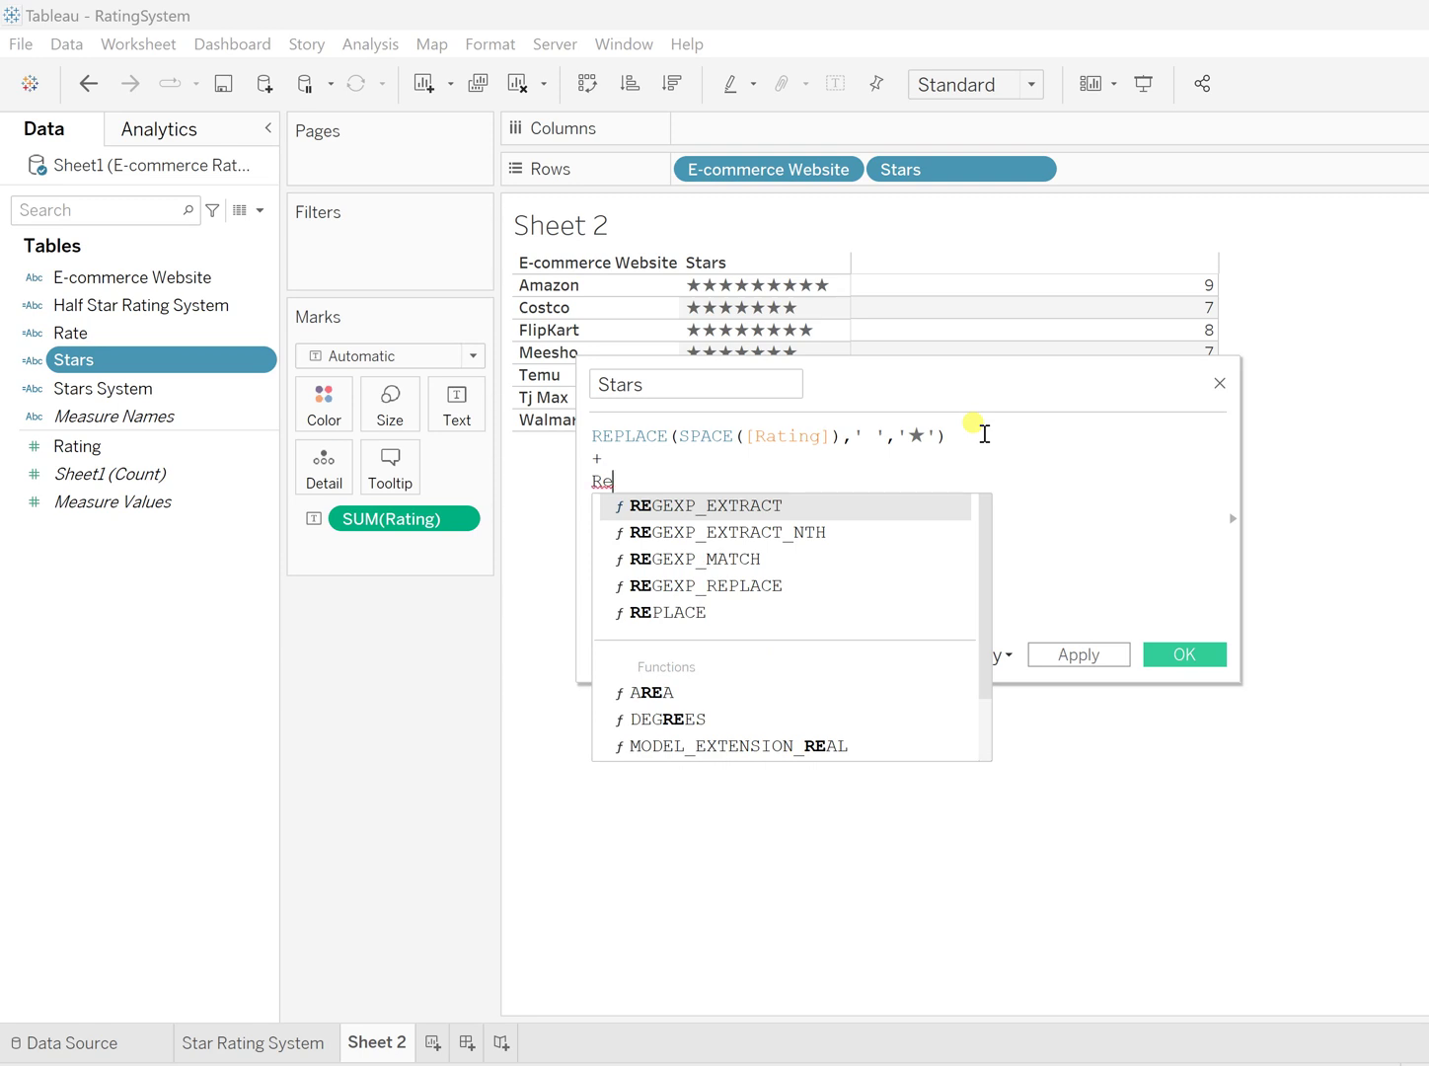
key("Down")
key("Down")
key("Down")
key("Down")
key("Return")
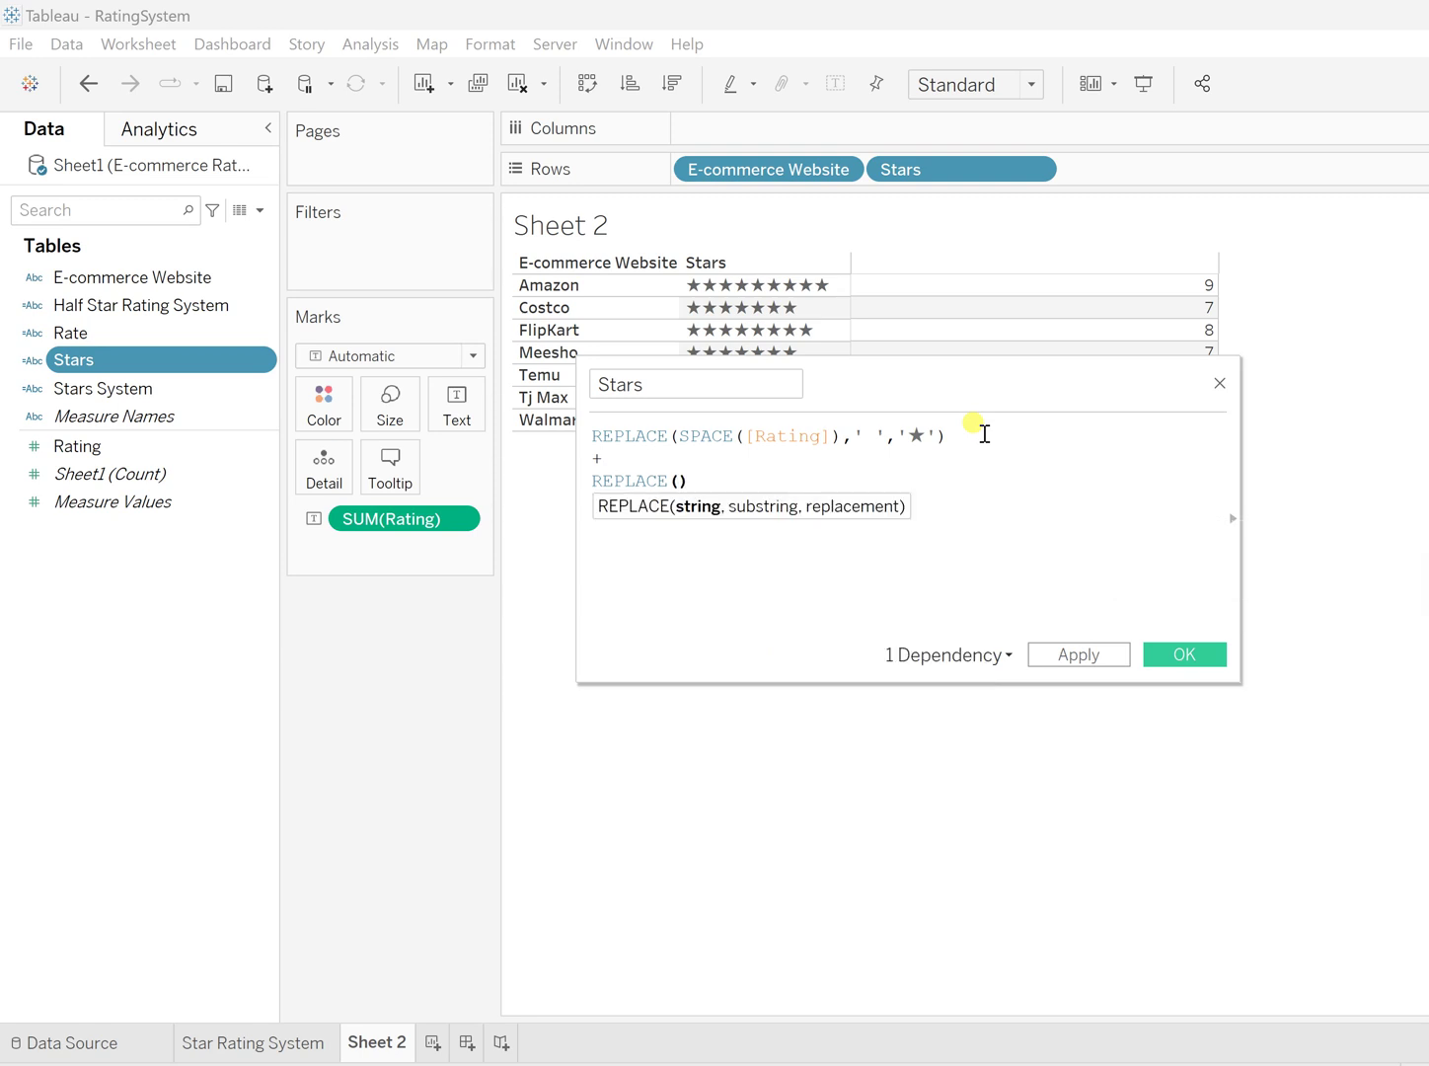
type("spa")
key("BackSpace")
key("BackSpace")
key("BackSpace")
type("sp")
key("Return")
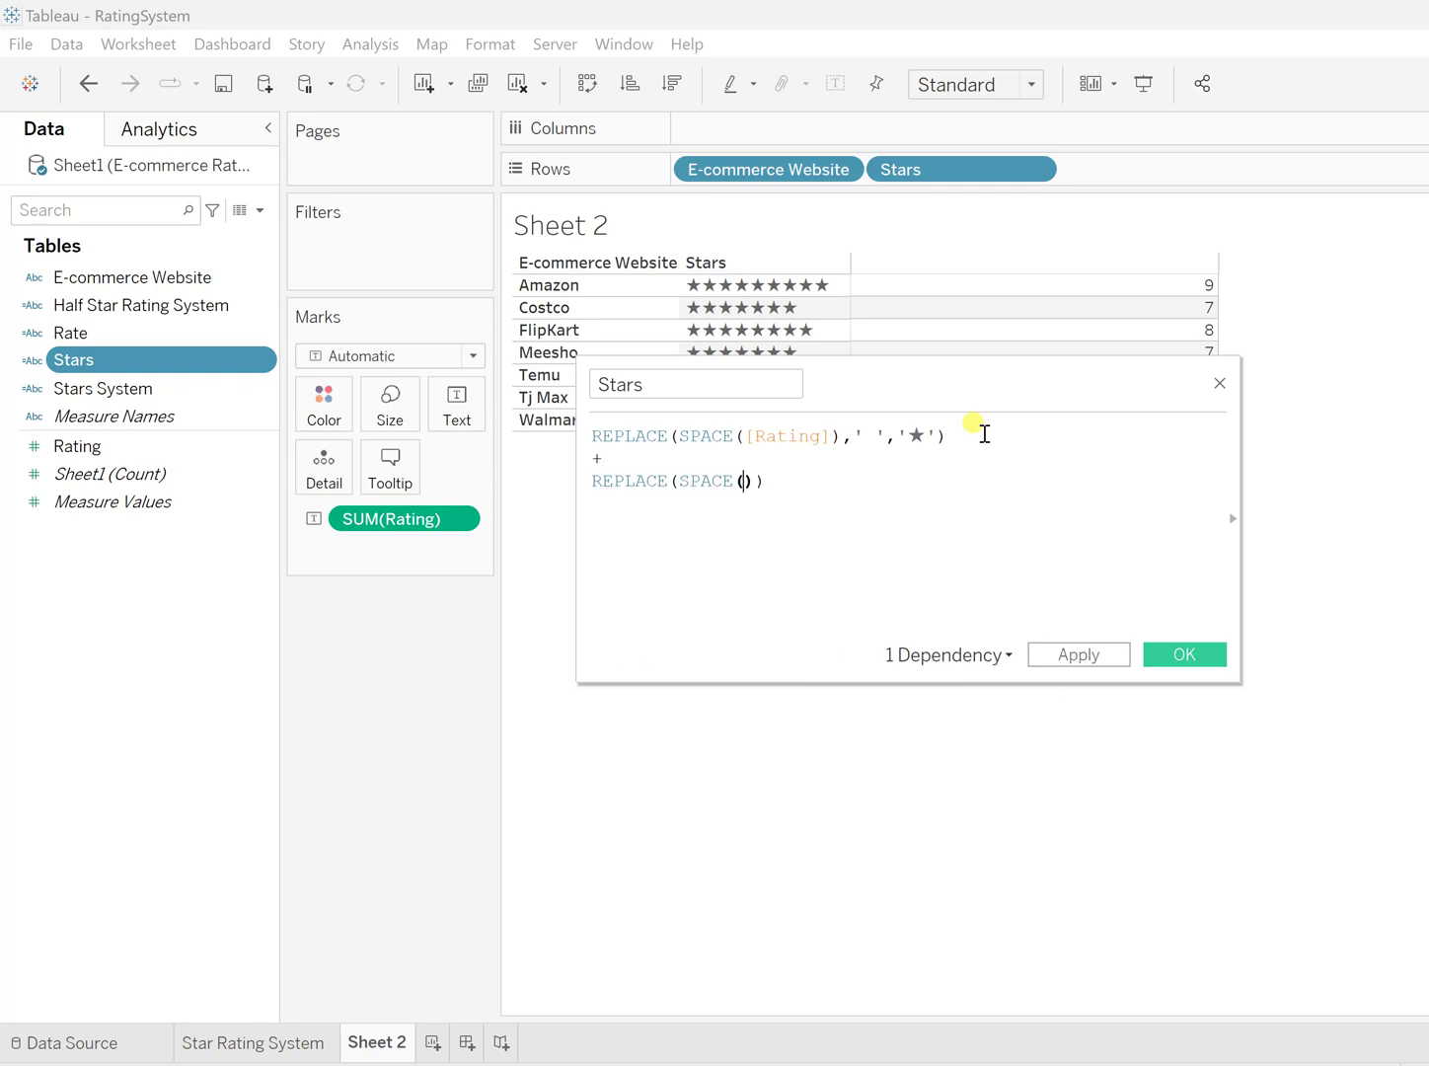
type("10")
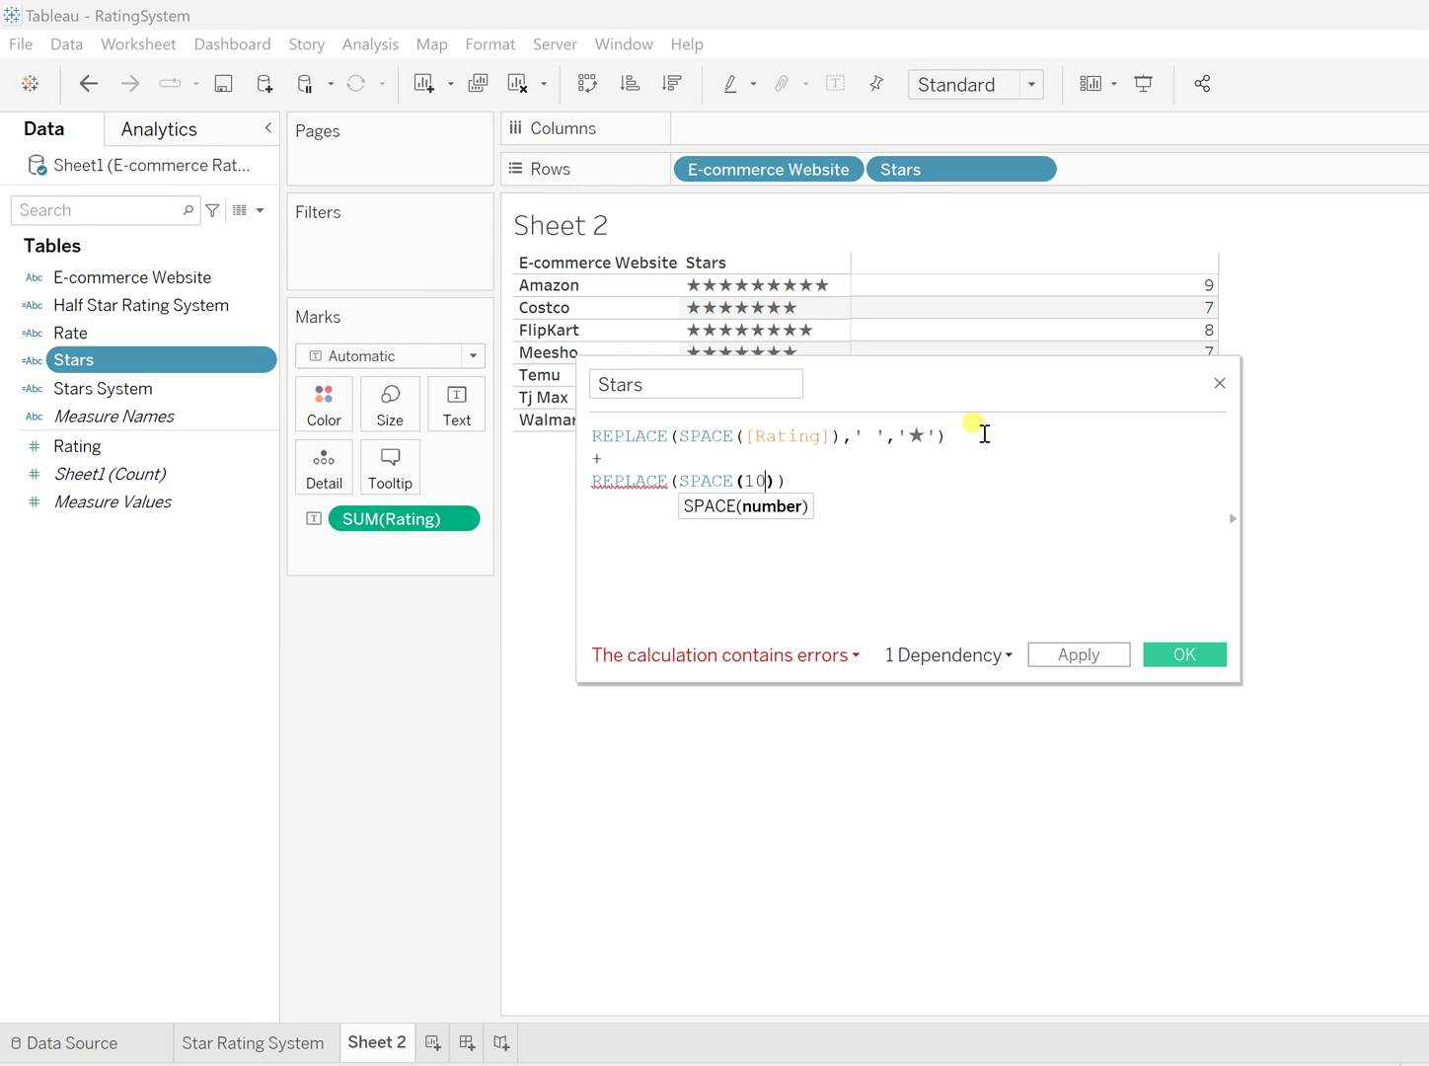
type("-ra")
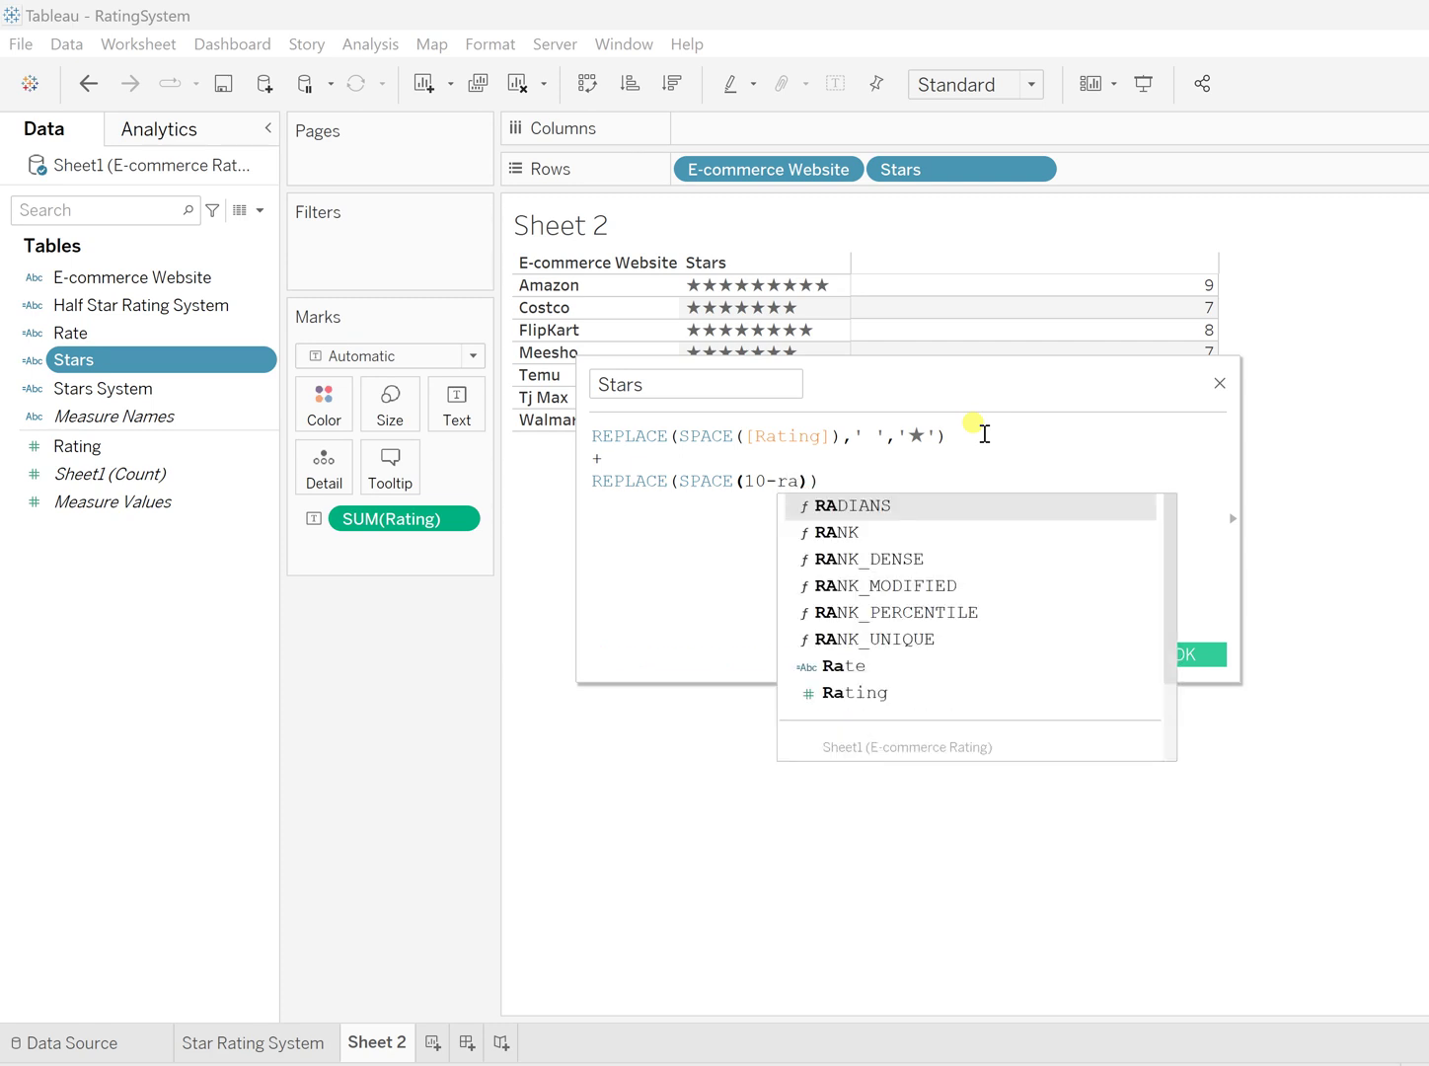
type("ti")
key("Return")
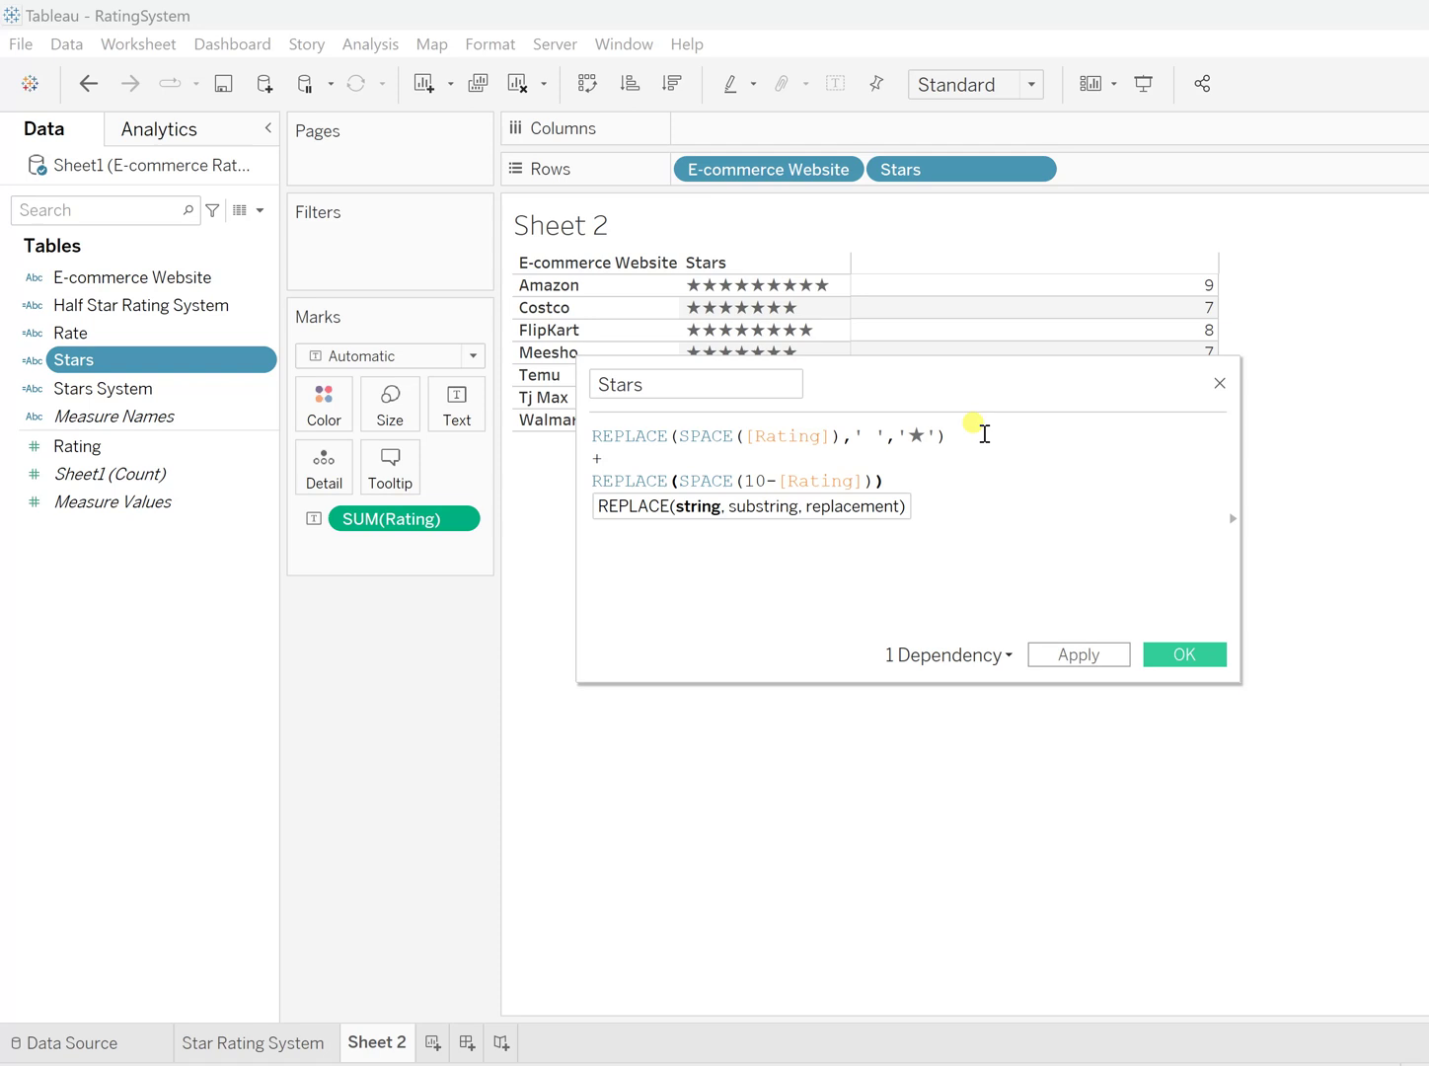
type(",")
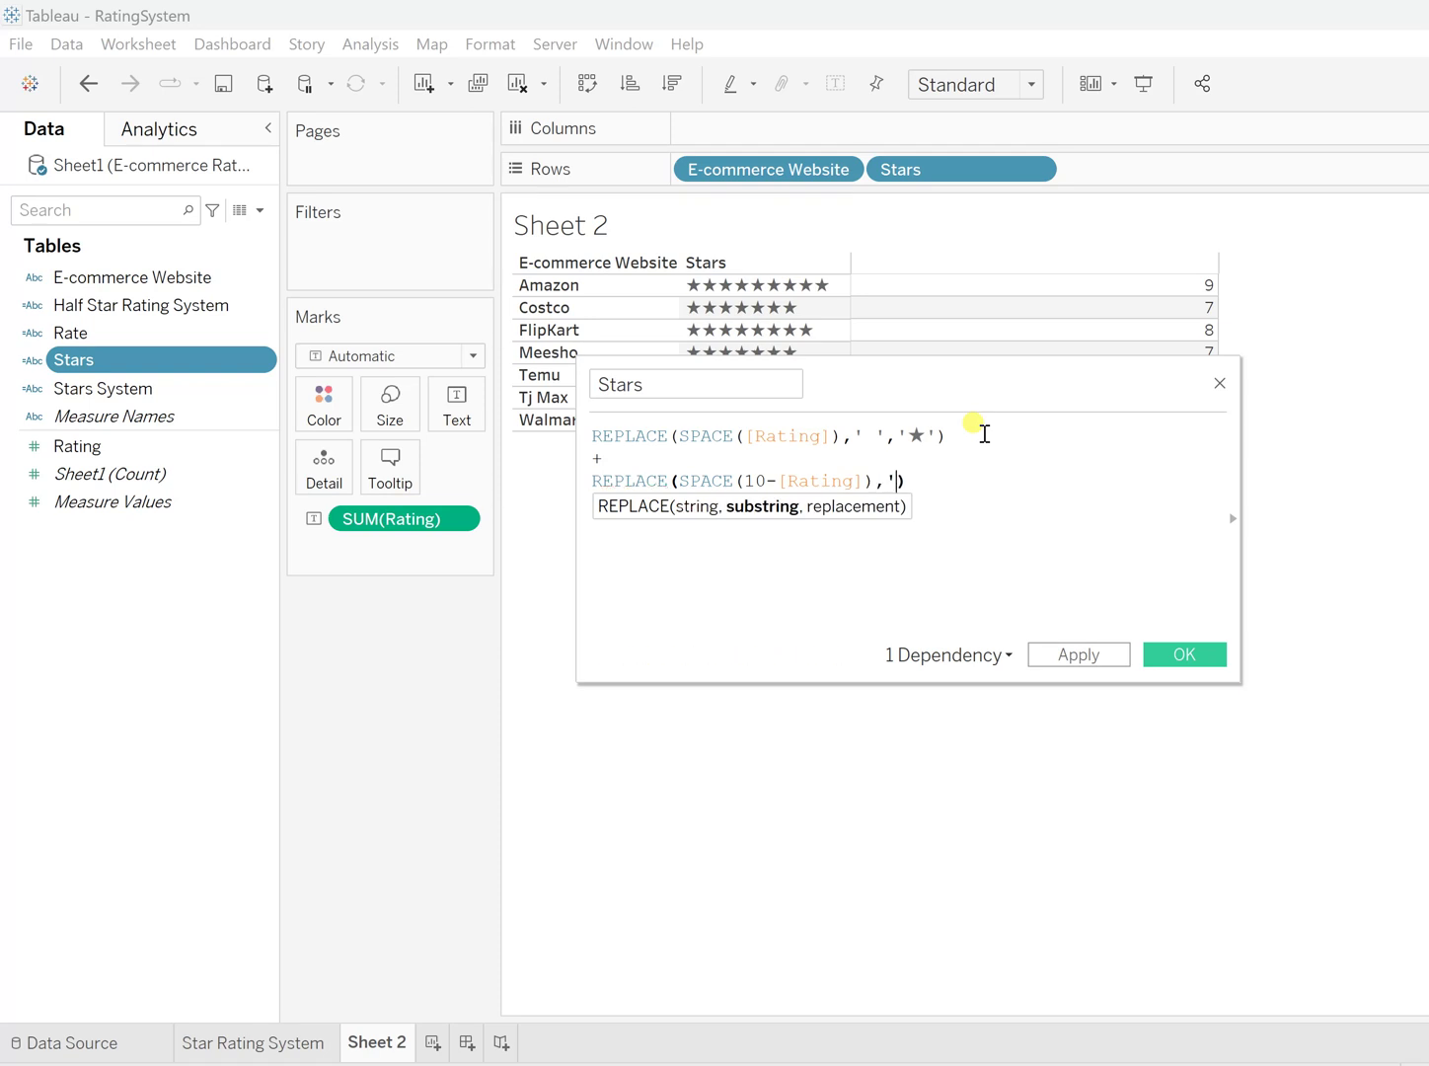
type("' ',")
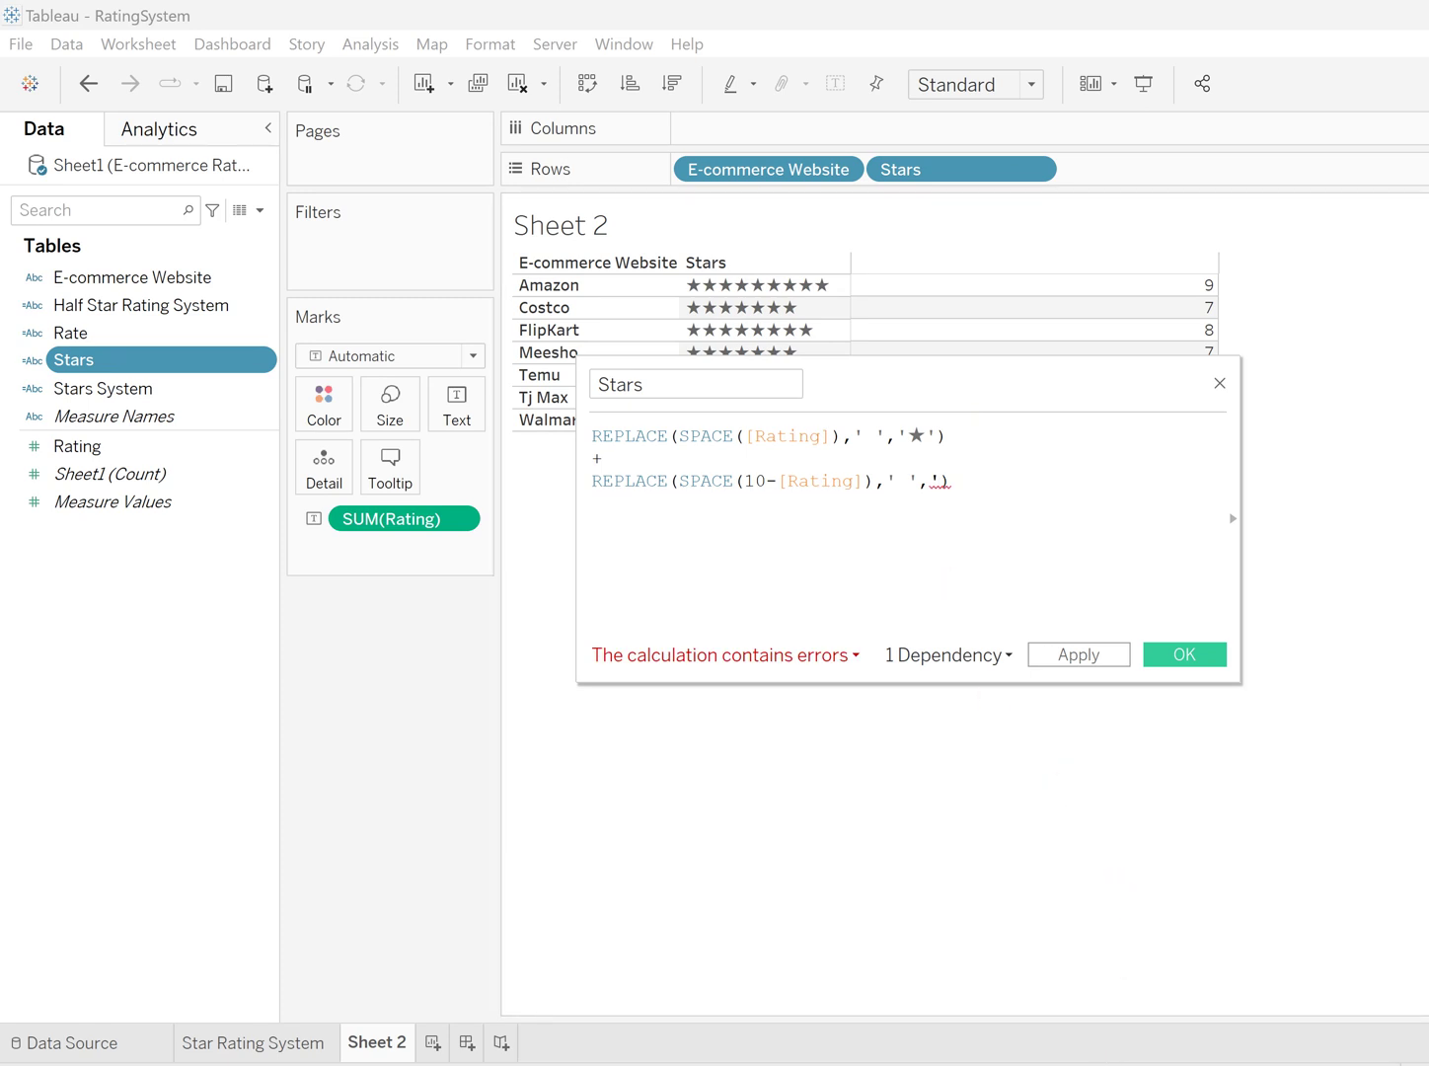
Copy the White Star ☆ from the symbl.cc star symbols page.
key("alt+Tab")
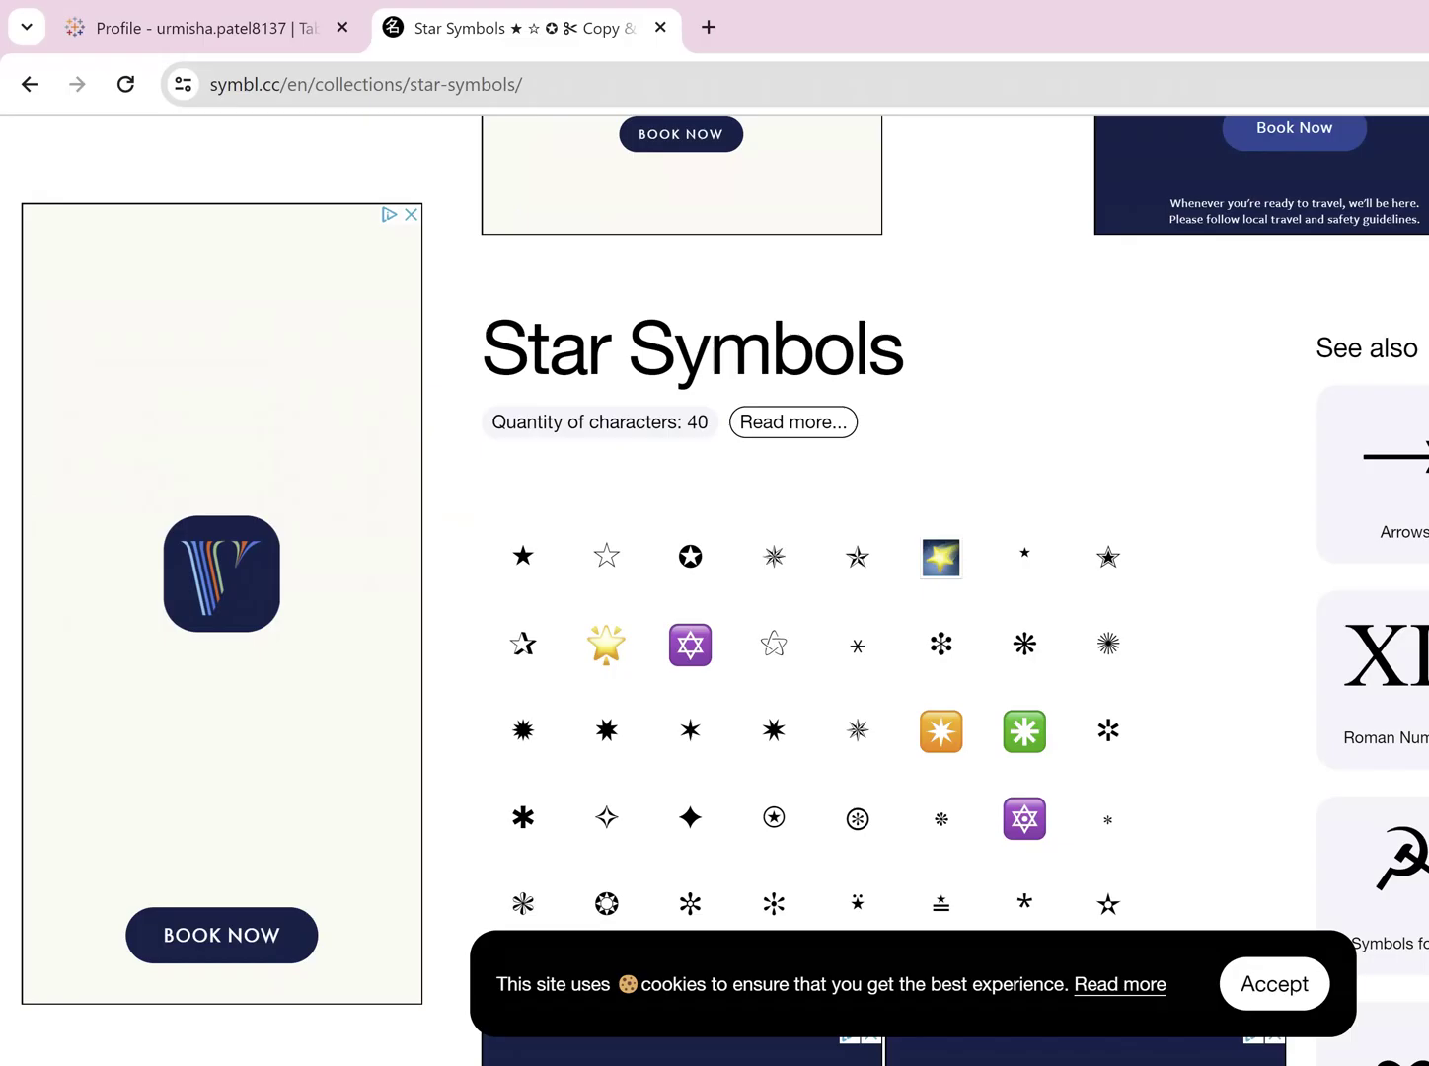
left_click(607, 557)
left_click(790, 763)
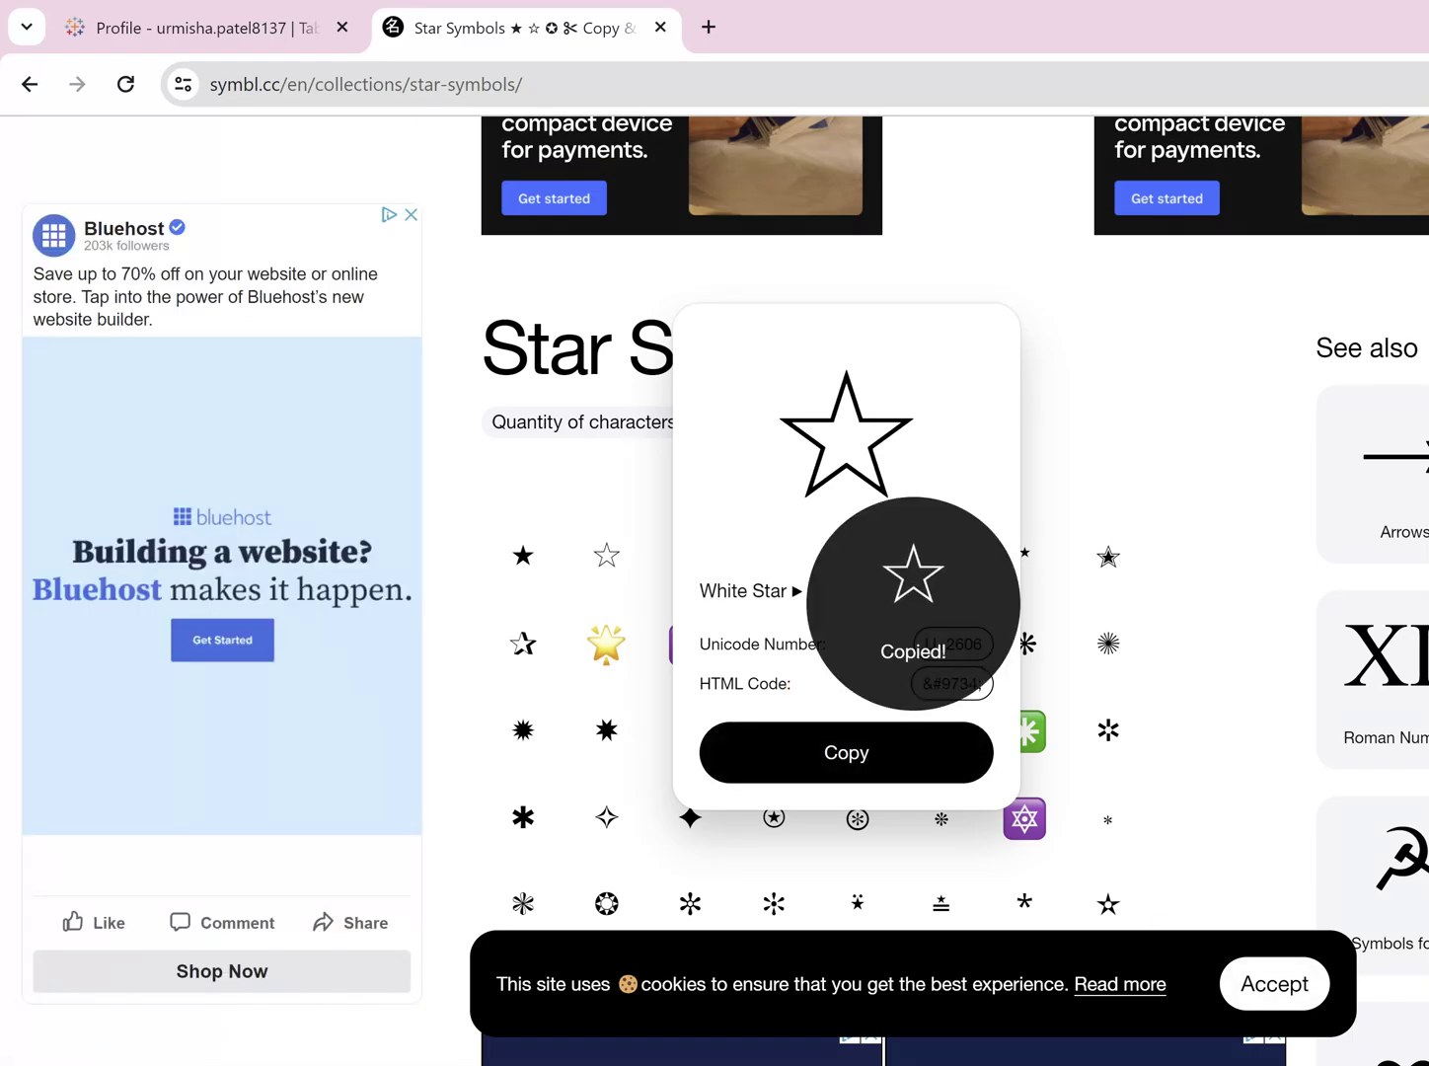
key("alt+Tab")
Paste ☆ as the hollow-star replacement, apply the calculation, and select the star marks.
key("ctrl+v")
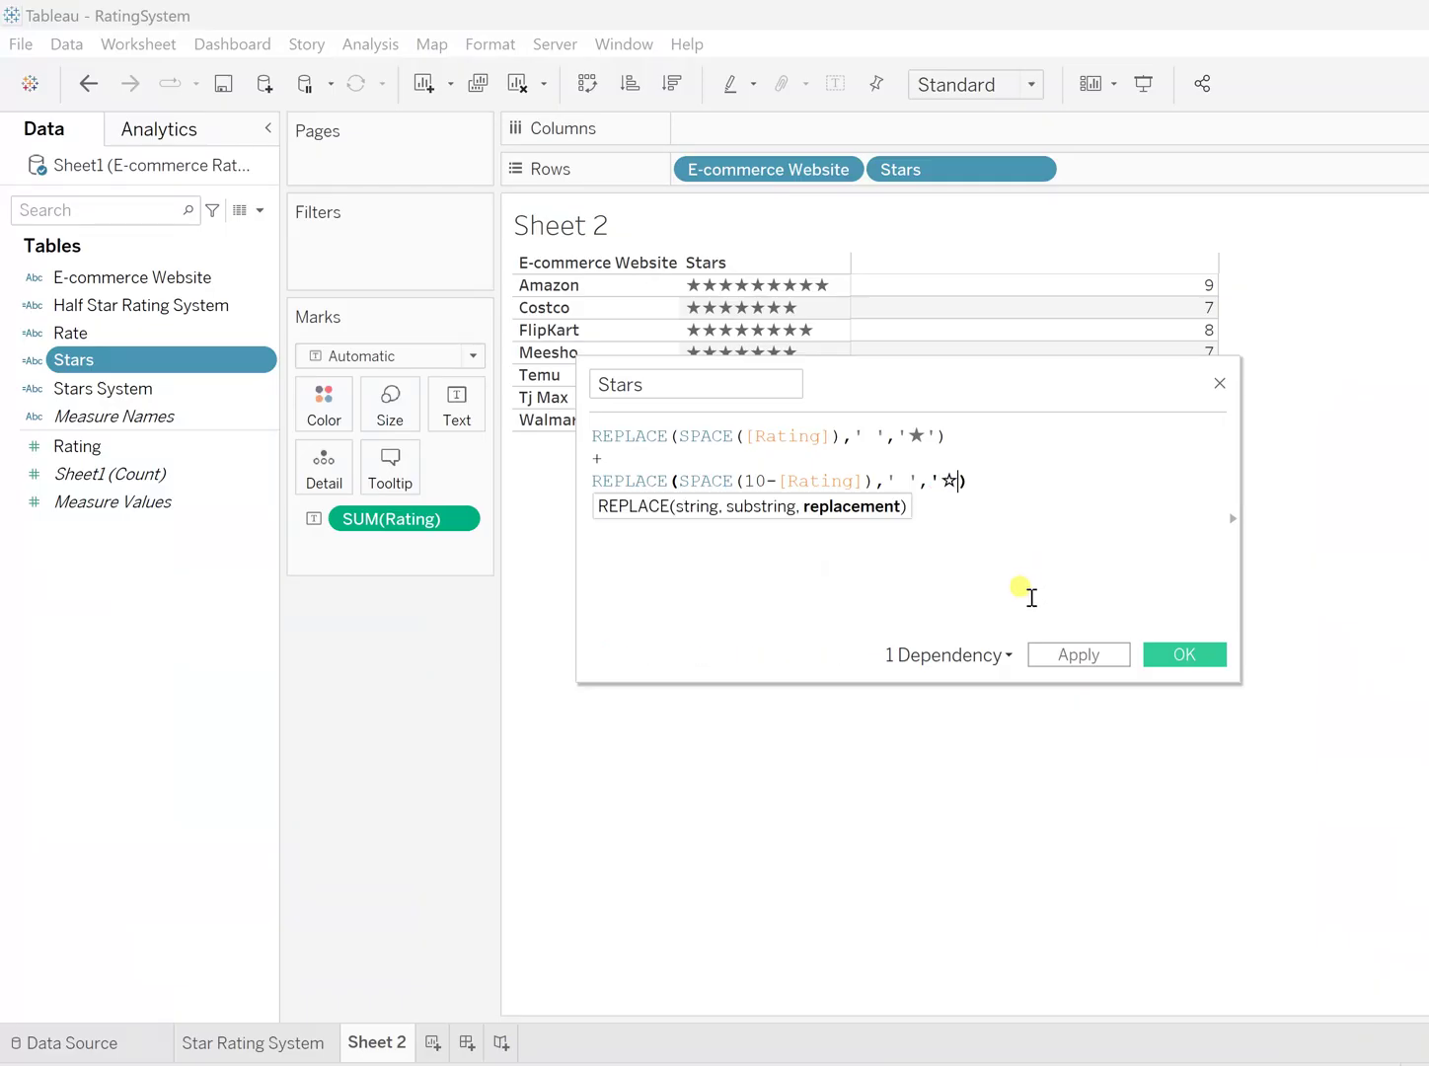
left_click(1083, 654)
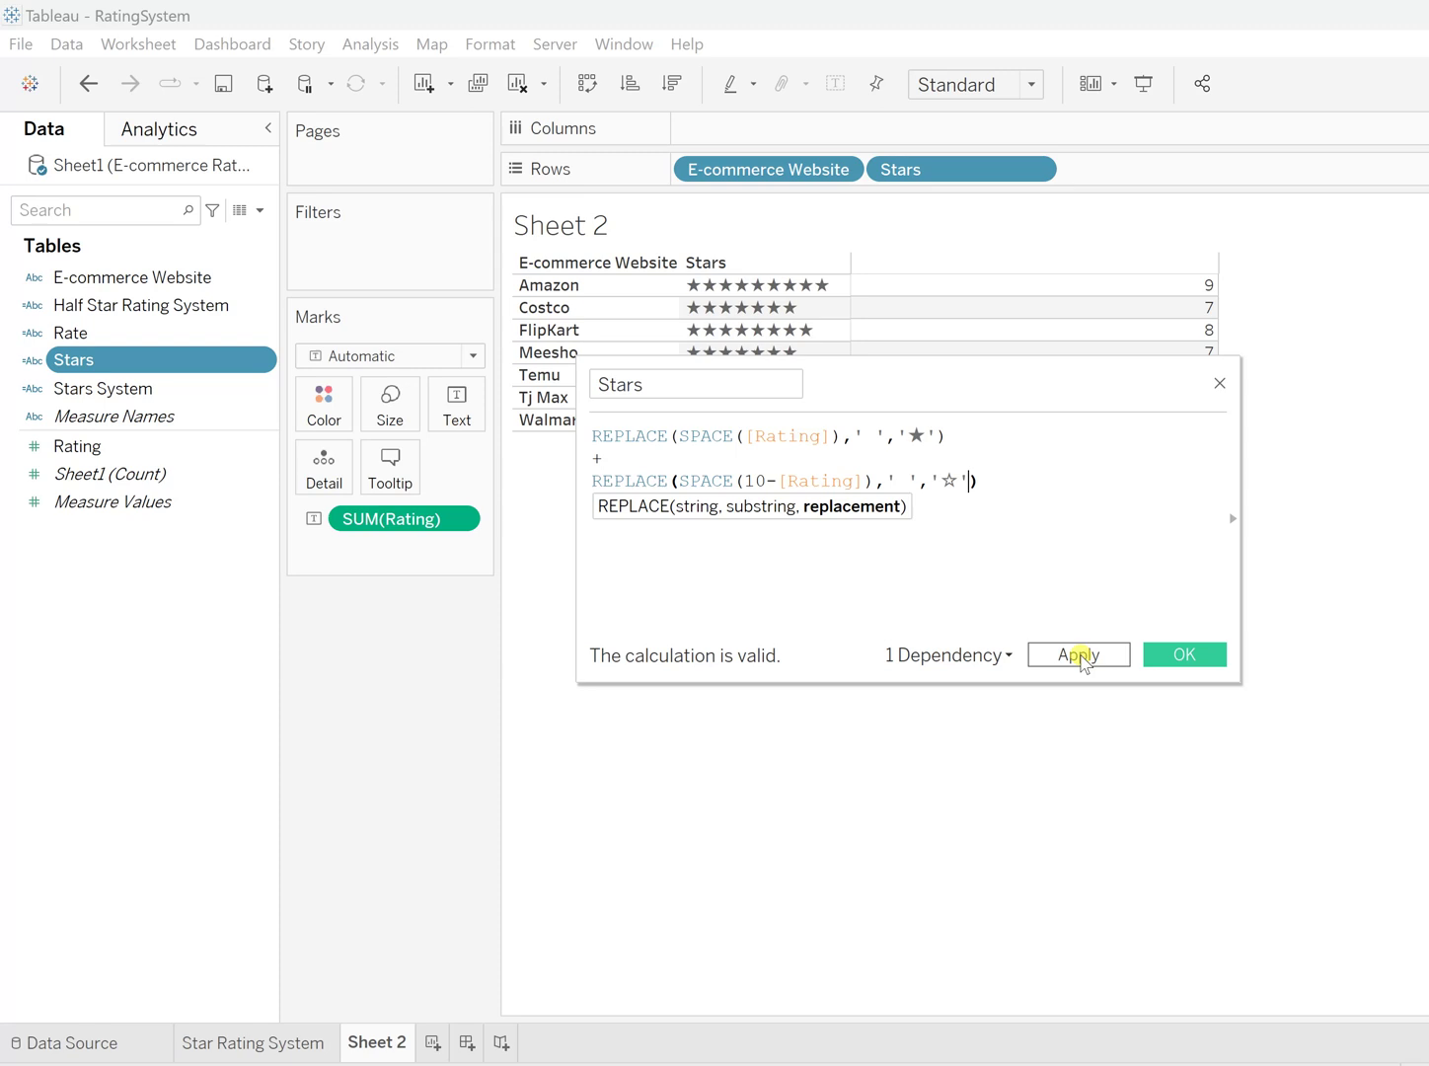
left_click(1175, 655)
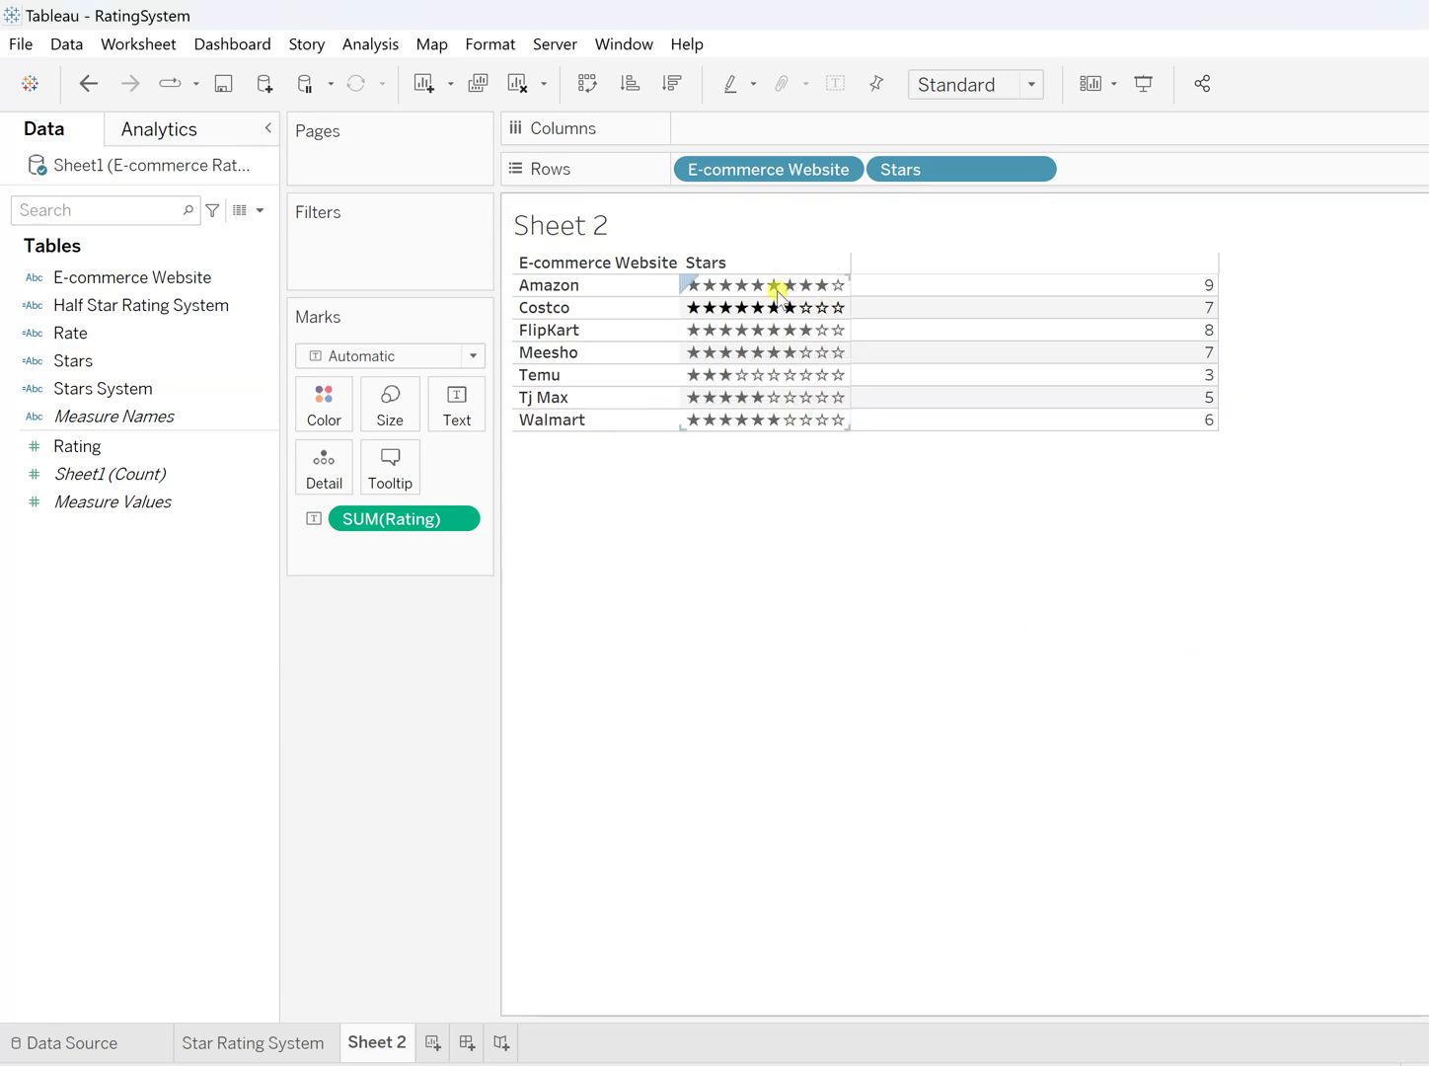
mouse_move(827, 267)
left_click(775, 287)
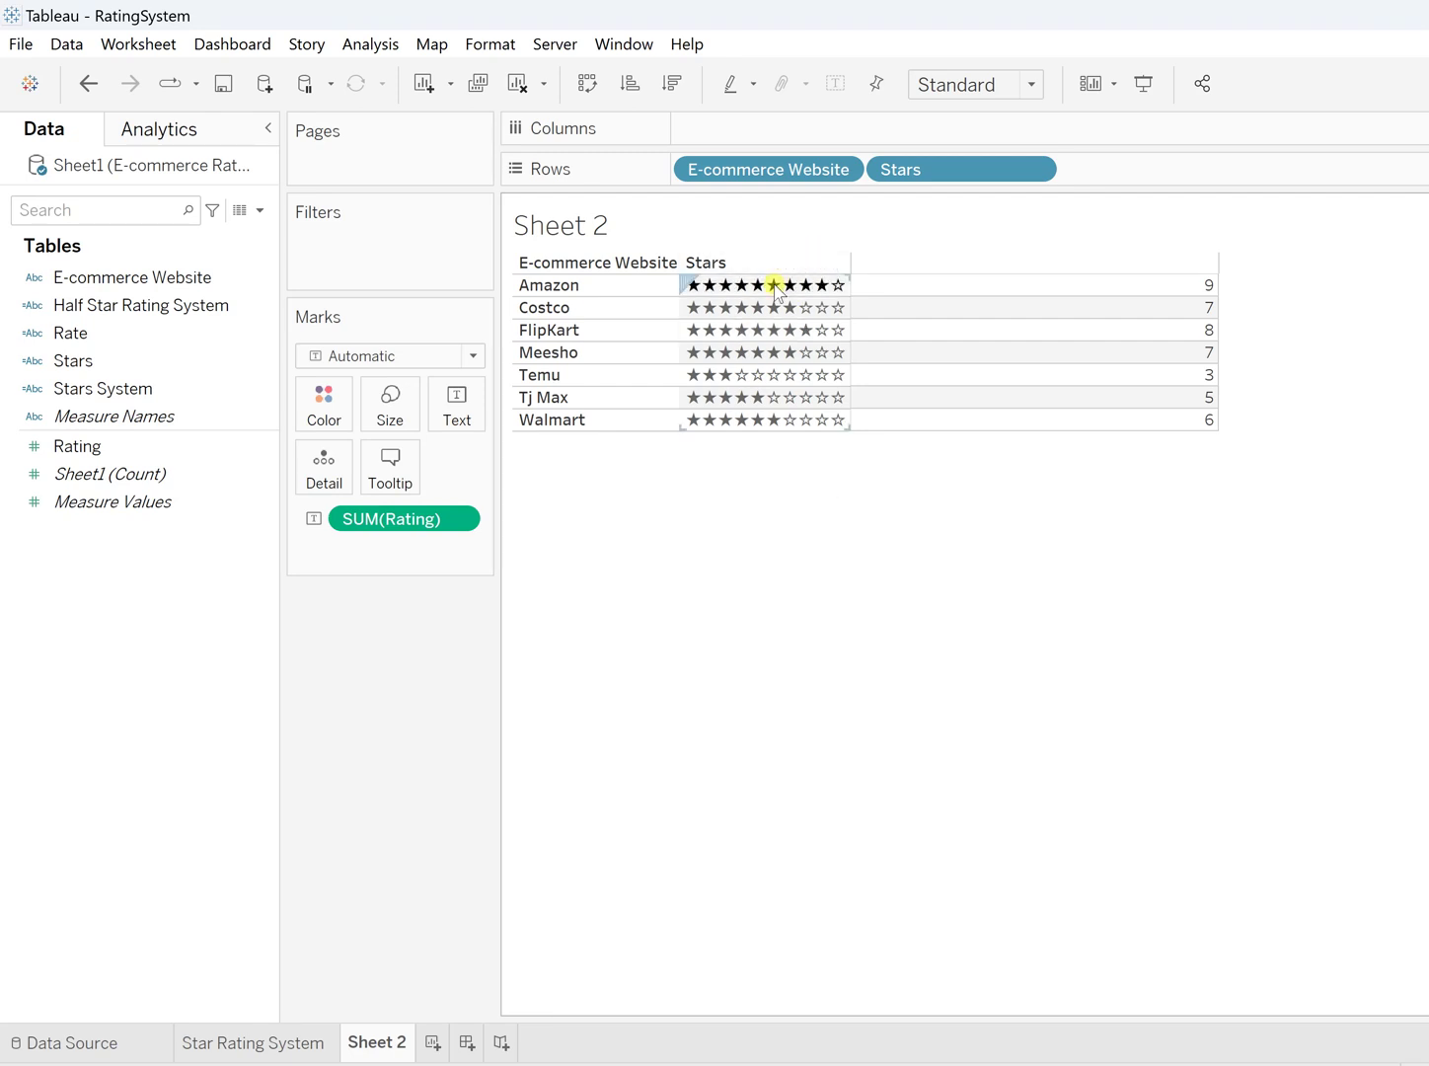
Format the Stars text to font size 16 in gold.
right_click(776, 288)
left_click(812, 395)
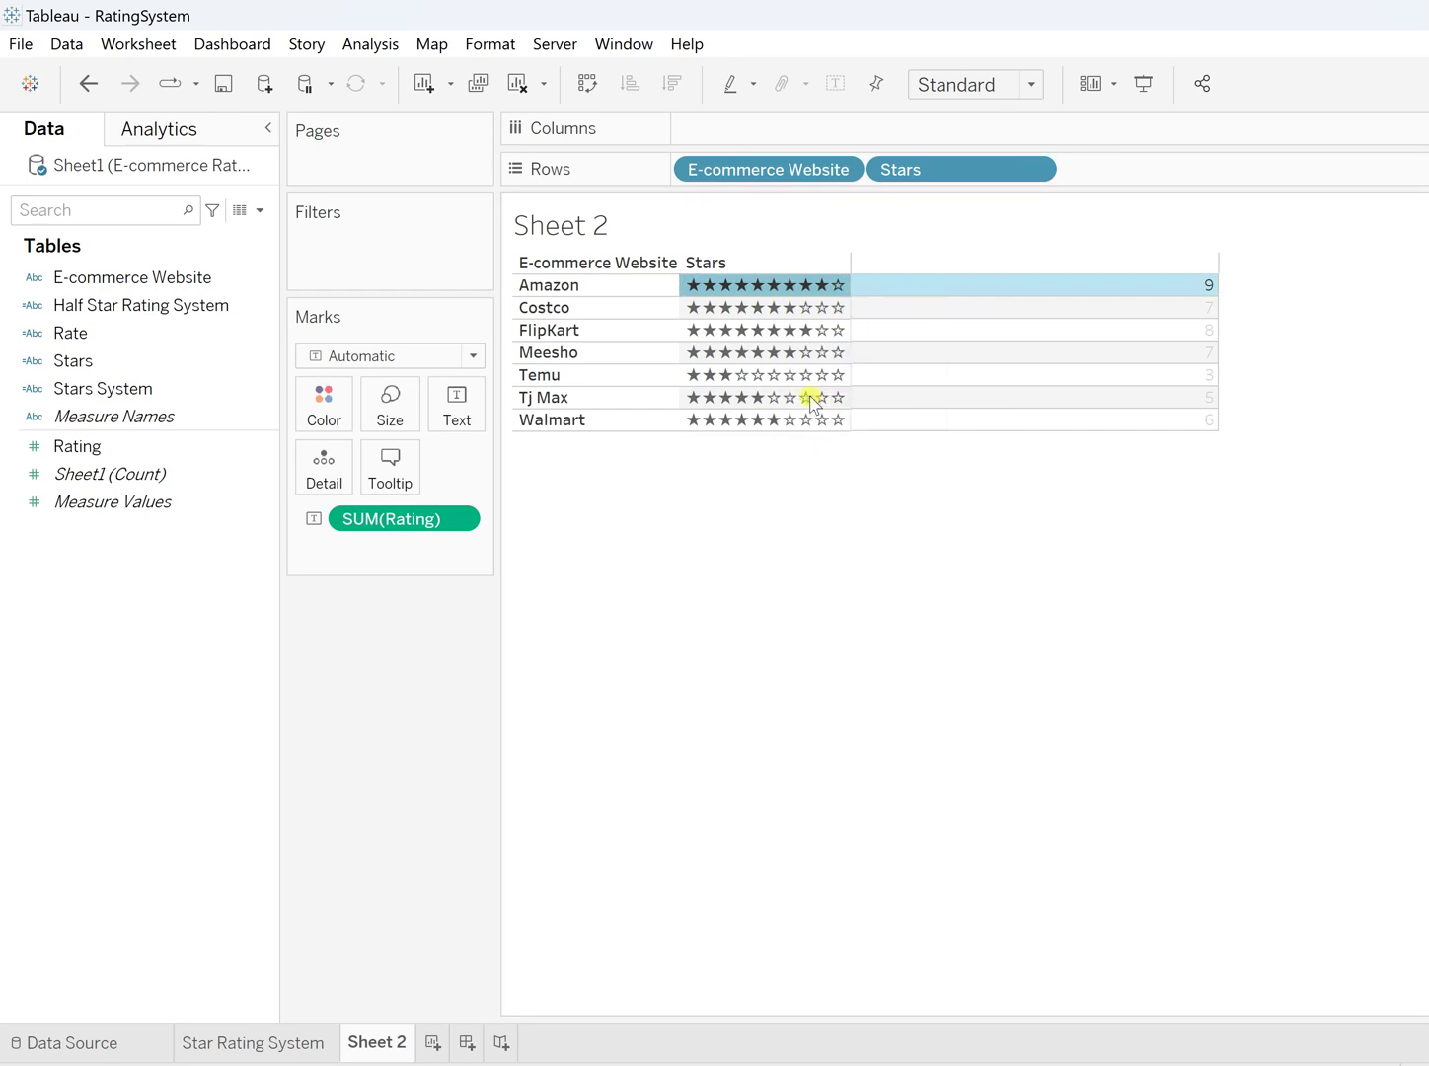
left_click(187, 288)
left_click(189, 359)
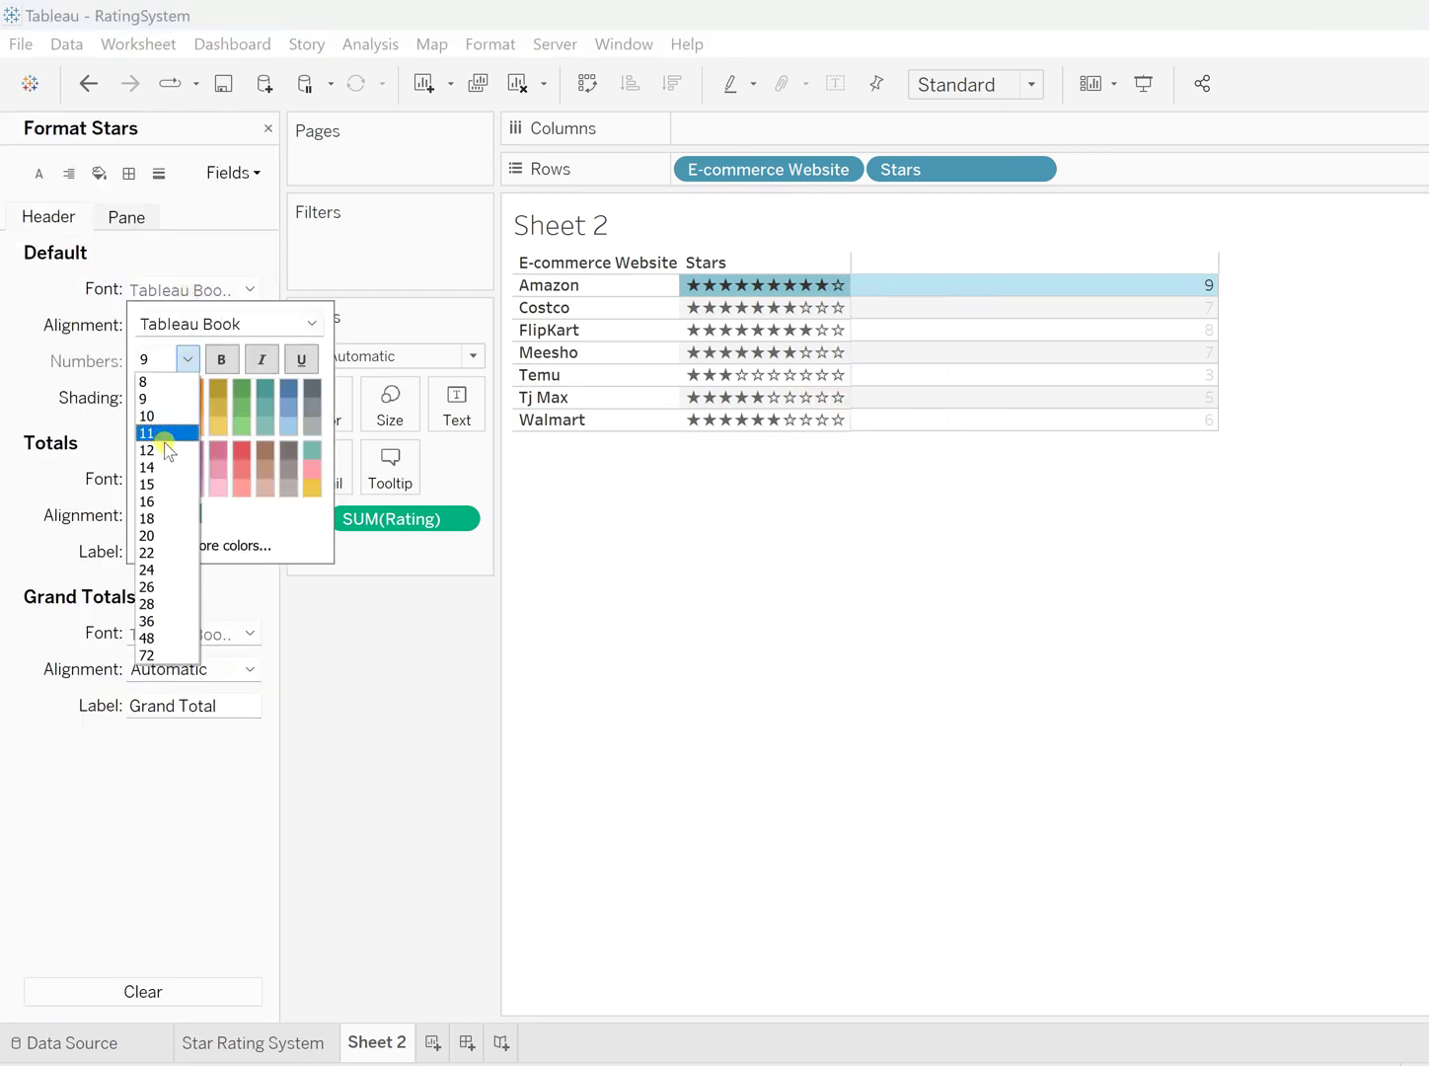
left_click(167, 501)
left_click(218, 393)
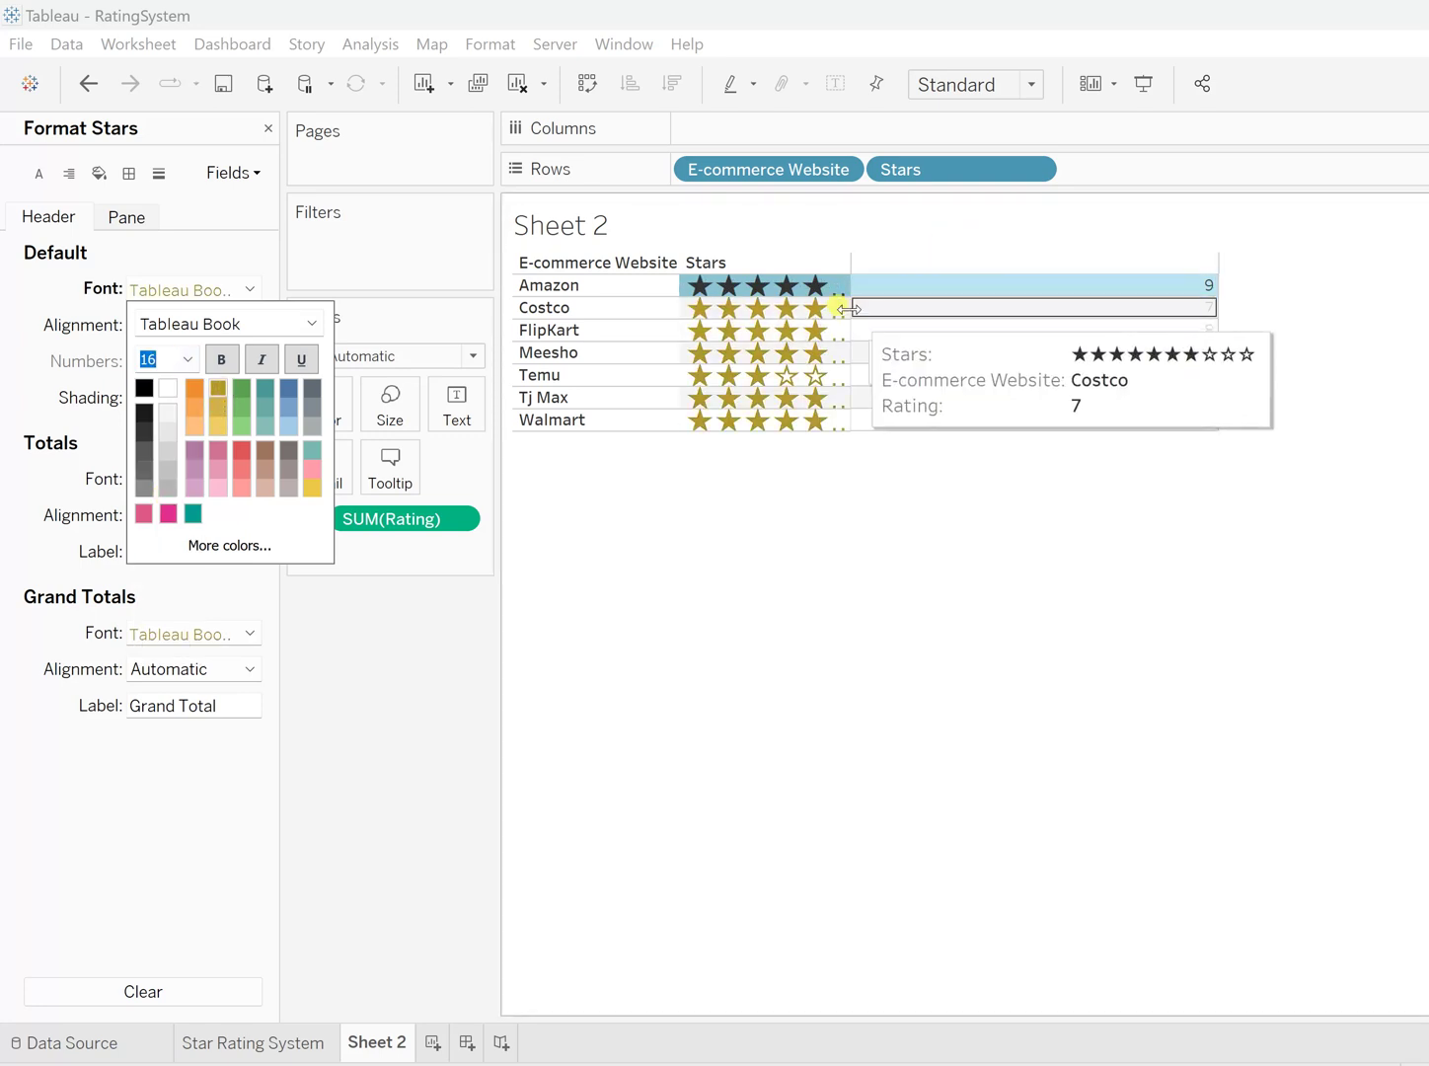
Widen the Stars column and make rows taller so all ten stars show.
left_click_drag(854, 310, 1098, 319)
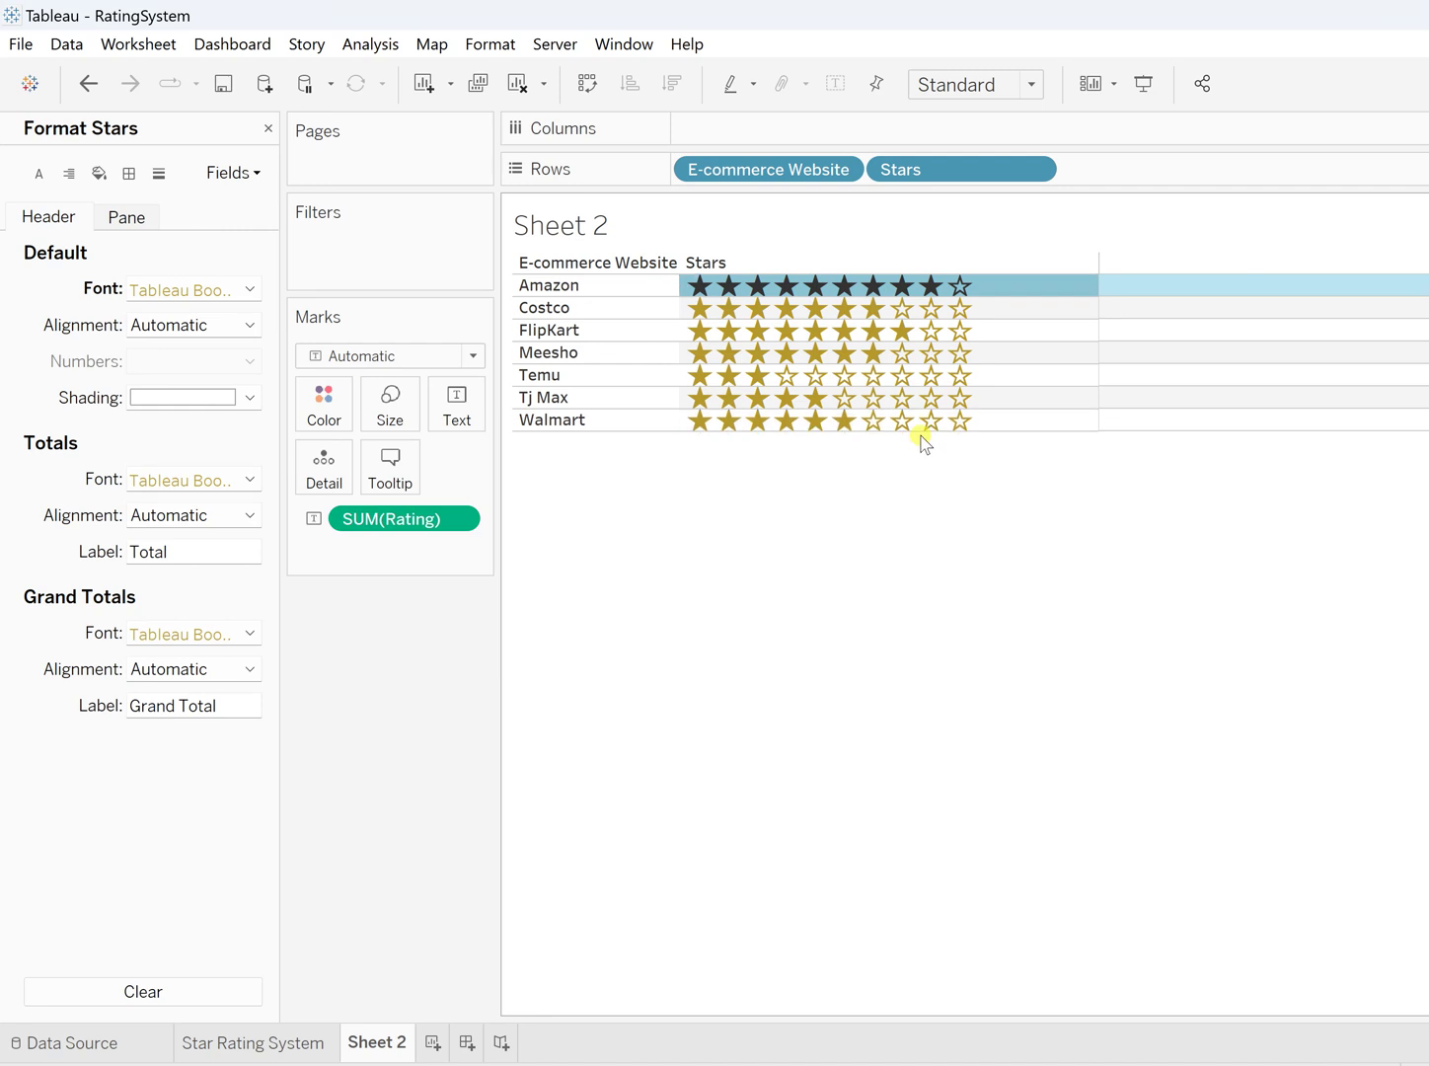
left_click_drag(917, 431, 923, 467)
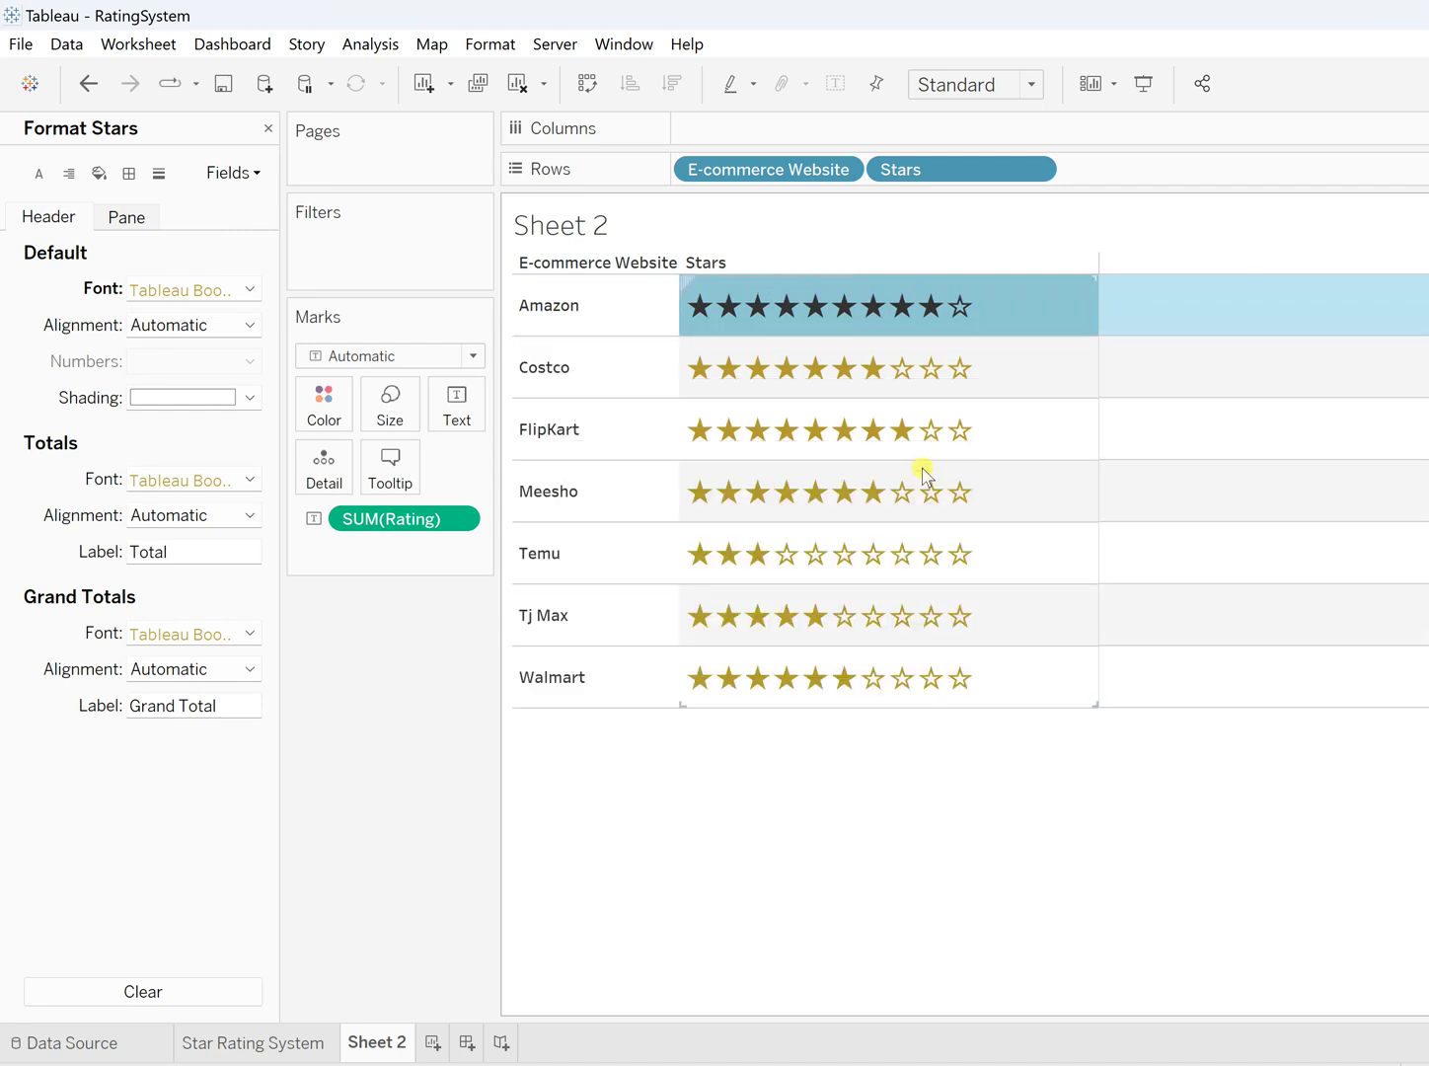
left_click(1186, 778)
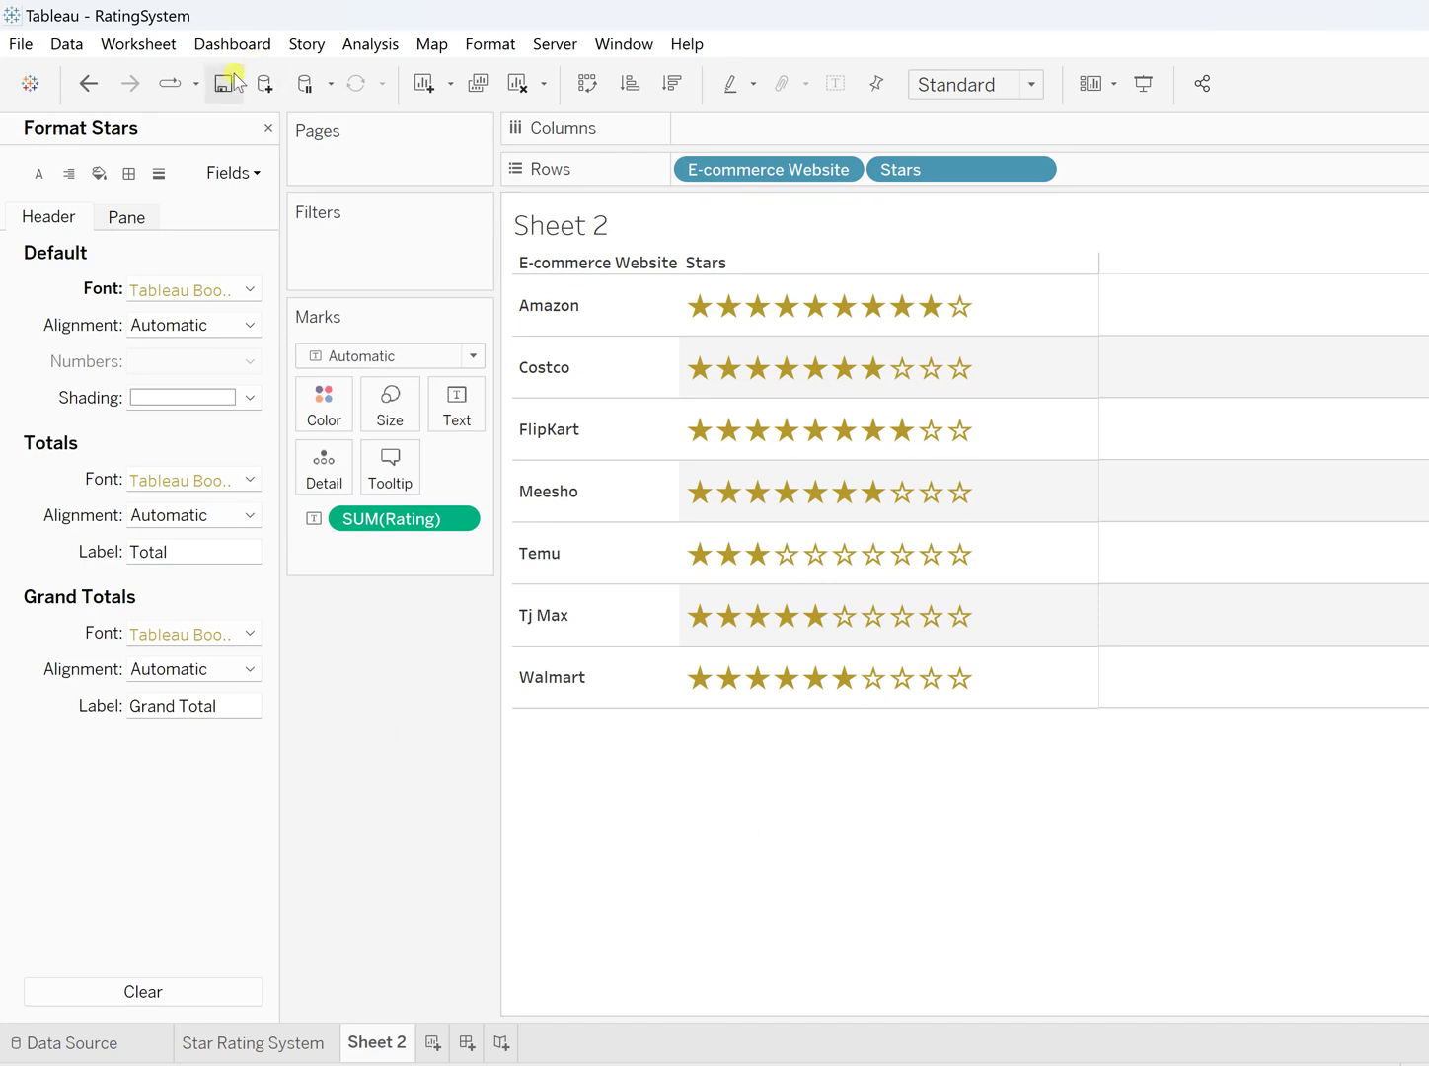
left_click(266, 129)
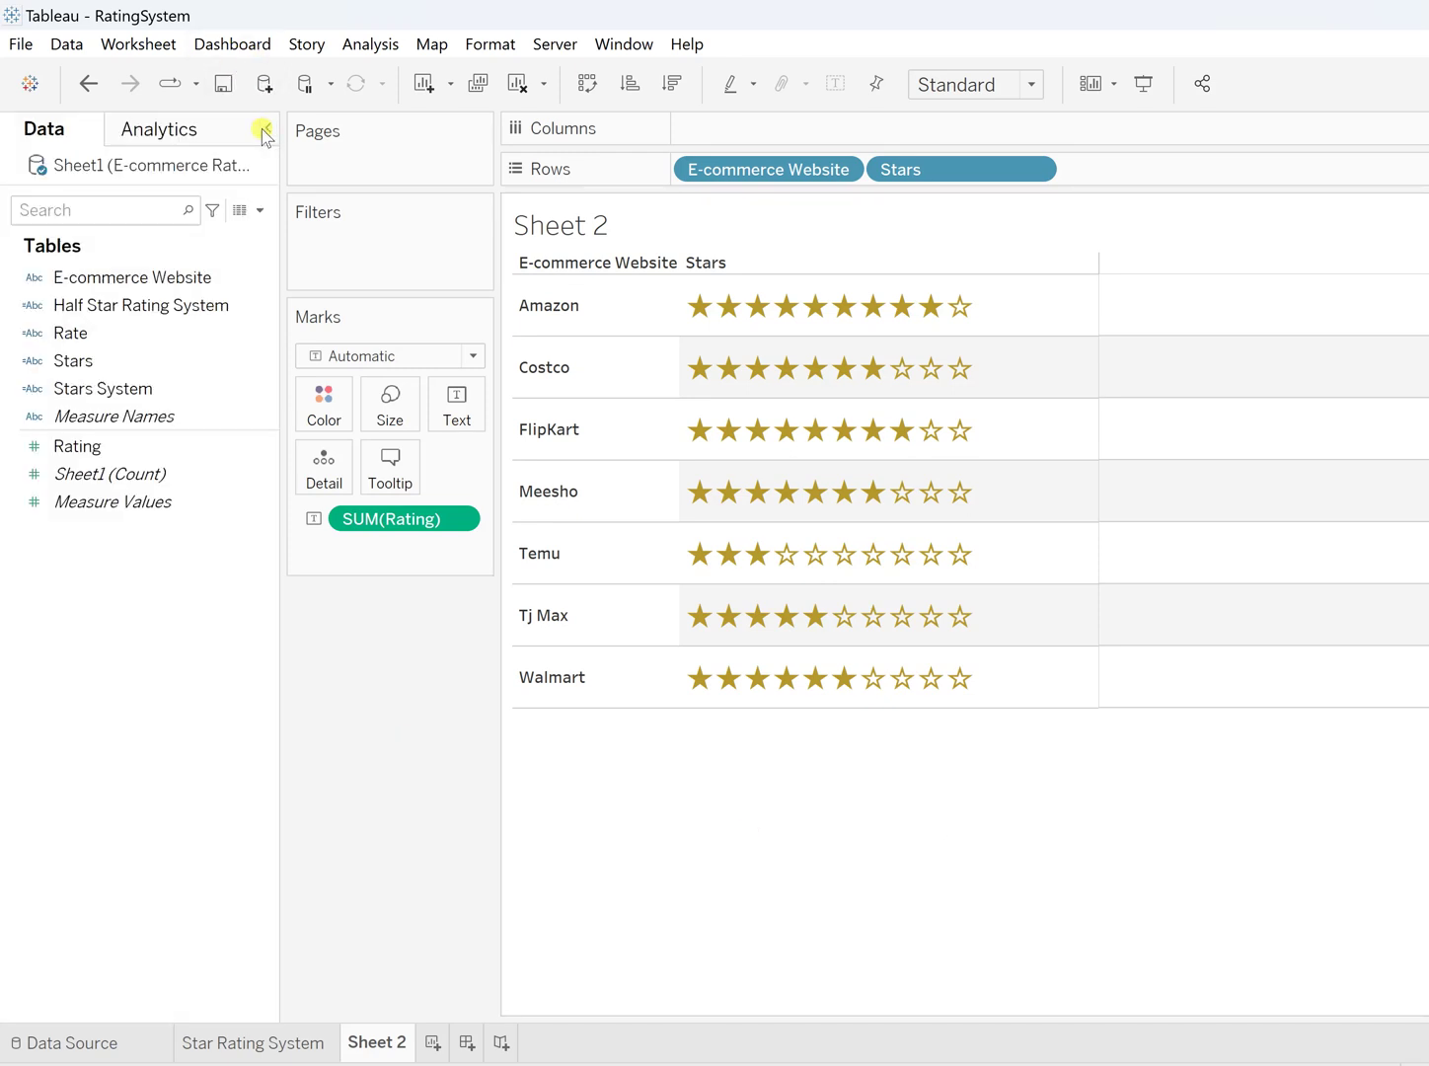
Open the Stars calculation editor and move it down to reveal the star rows.
right_click(265, 362)
left_click(317, 497)
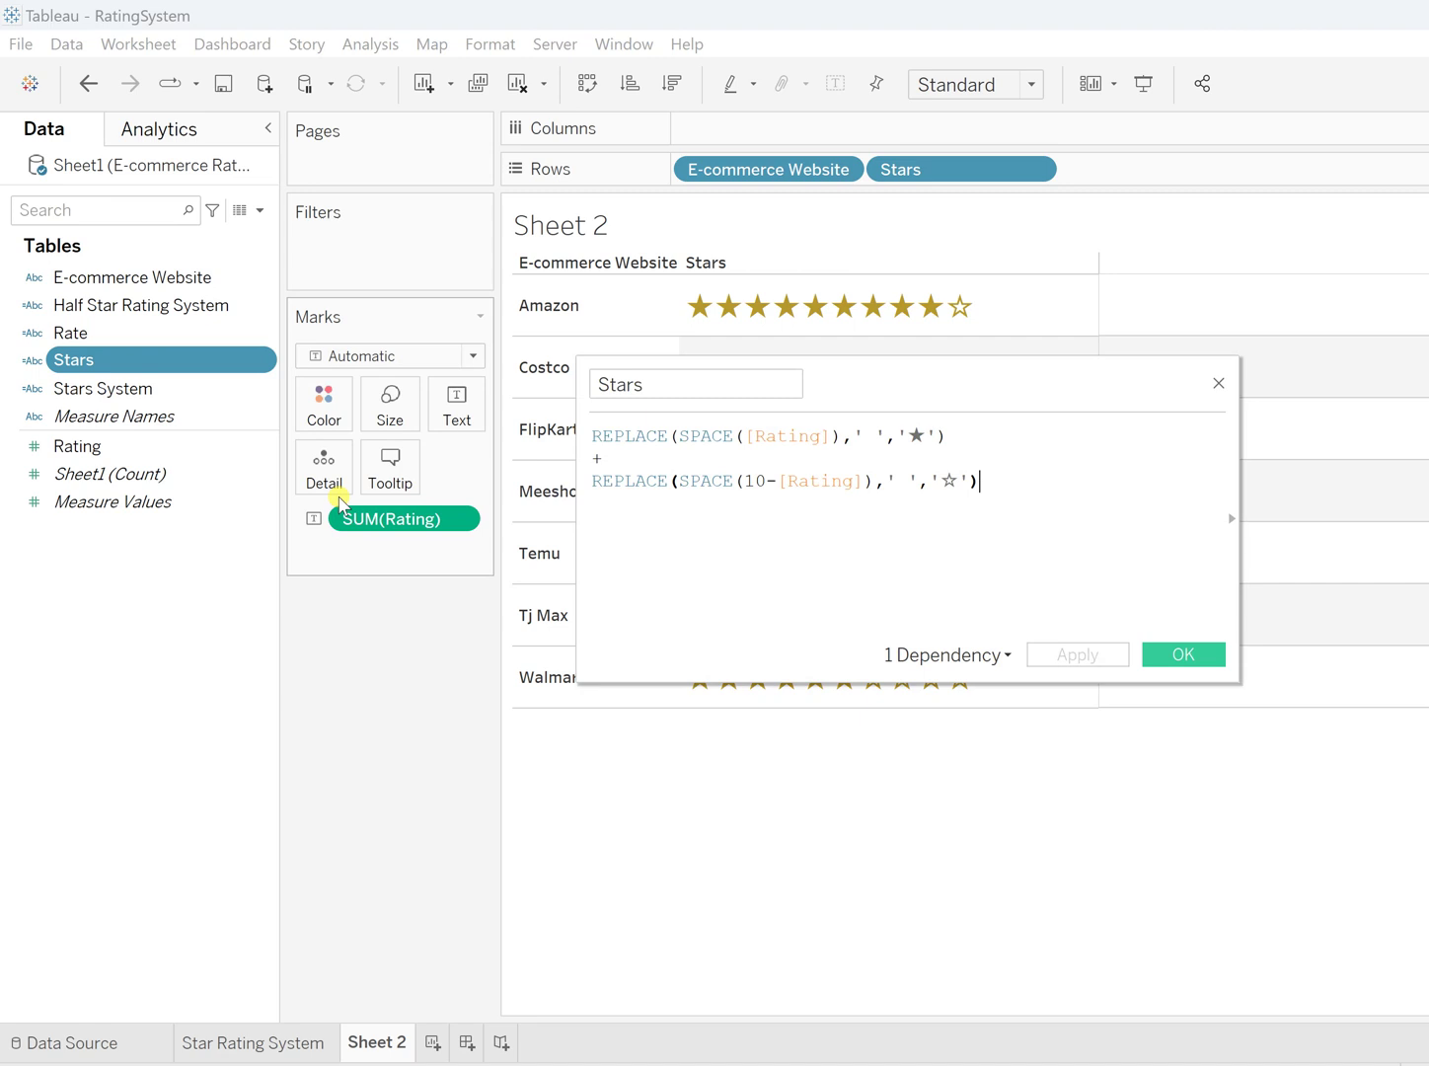
left_click_drag(952, 370, 946, 522)
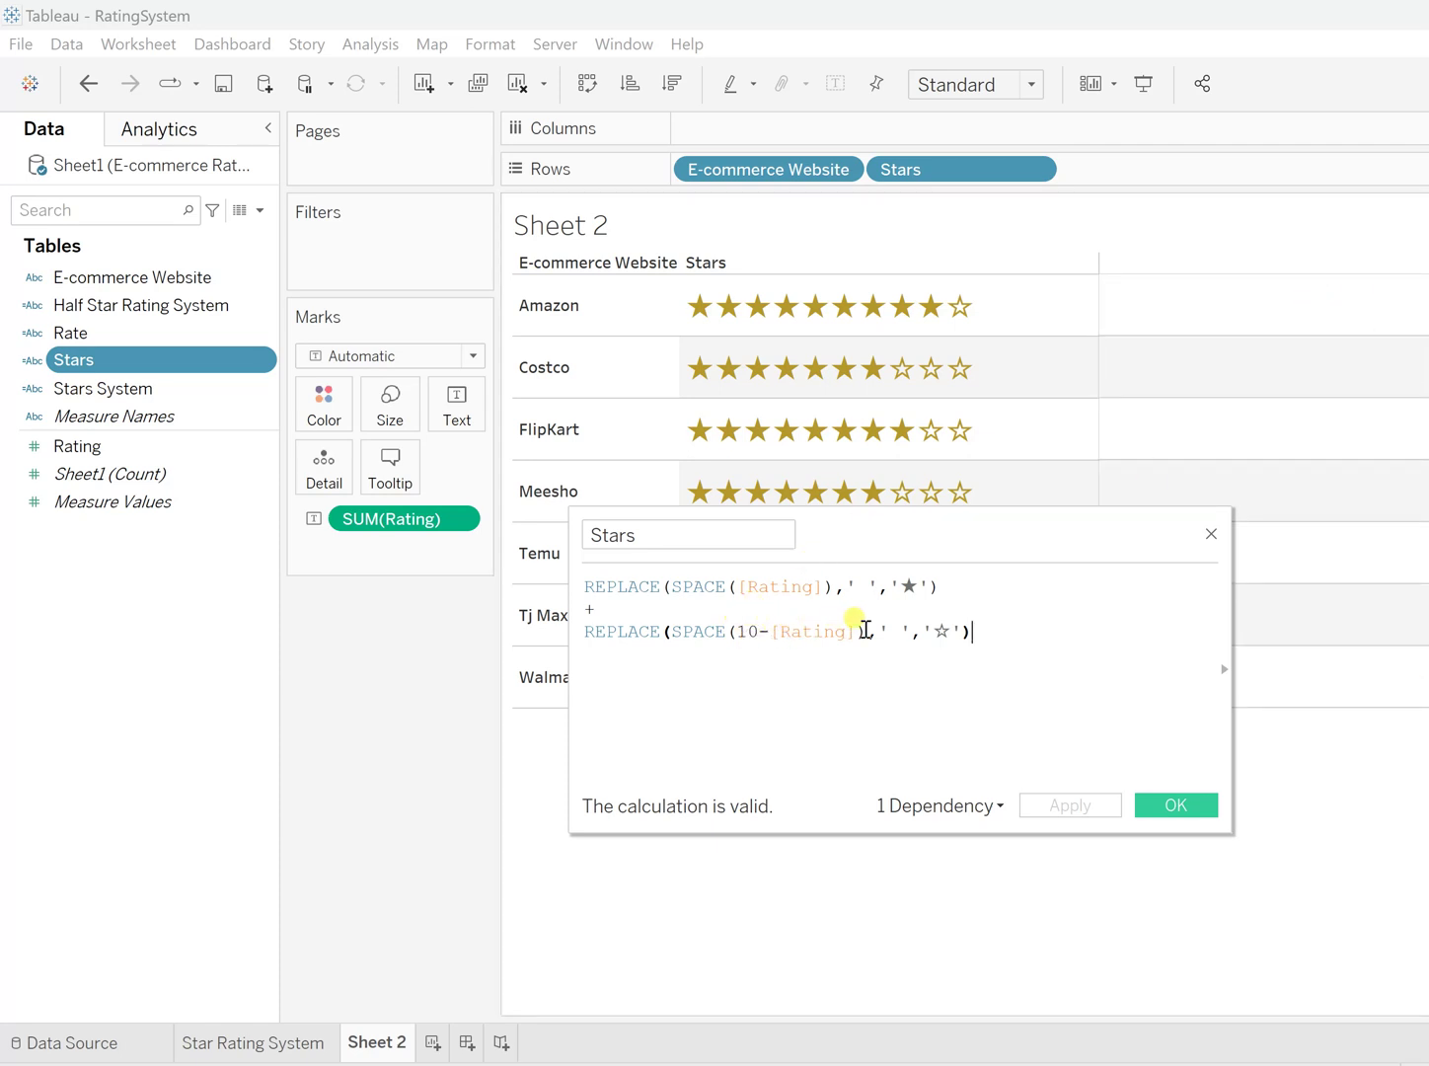
Close the Stars calculation editor with OK, leaving the formula unchanged.
left_click(966, 634)
left_click(1174, 804)
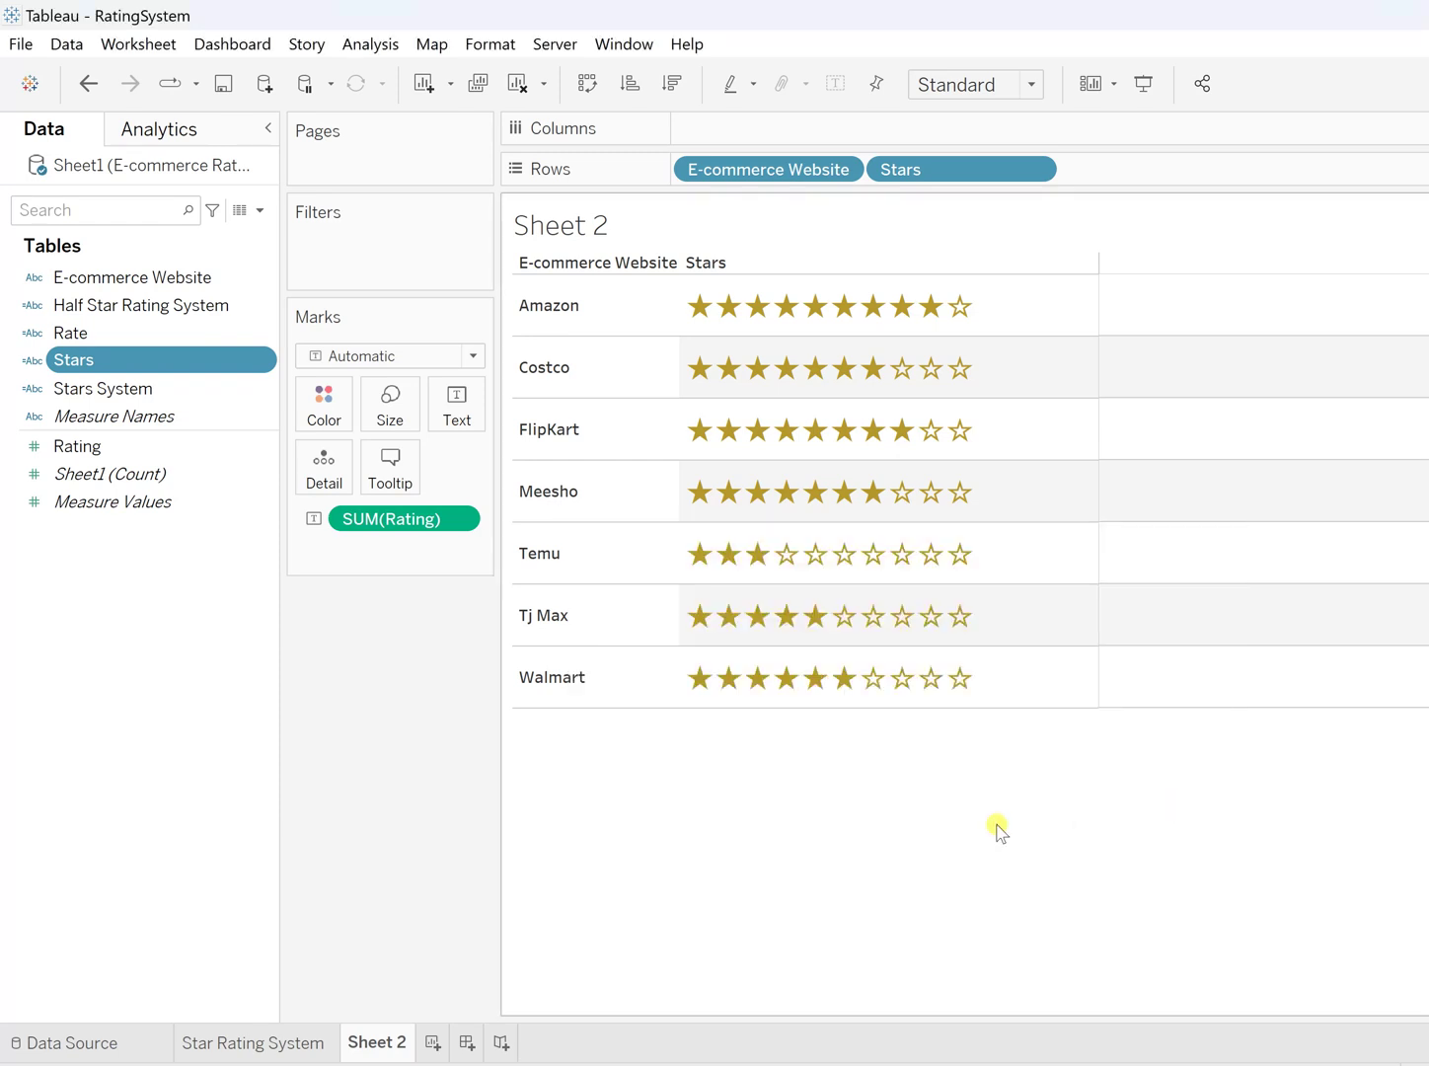